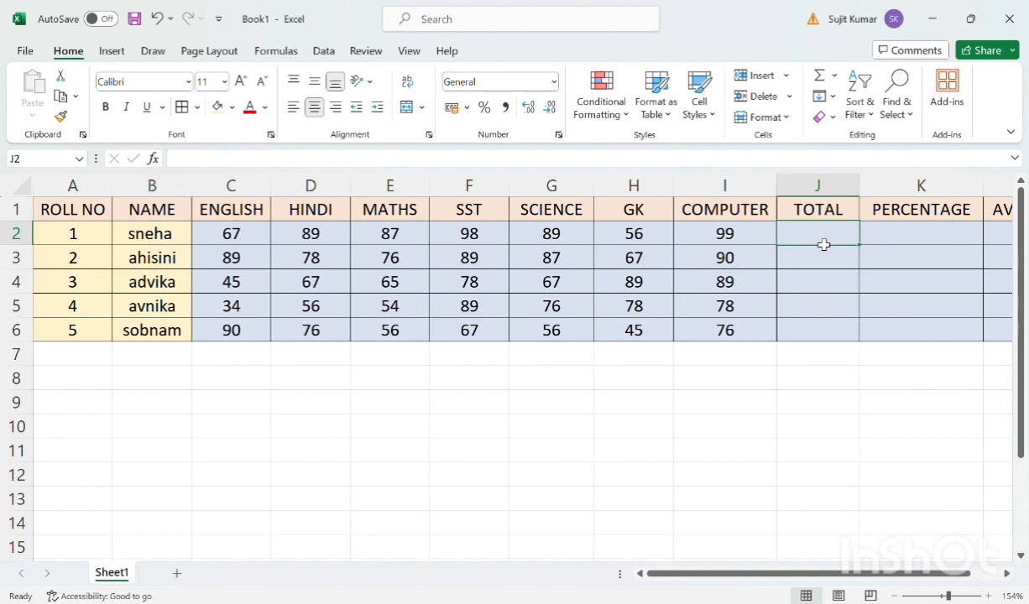
Enter =SUM(C2:I2) in J2 to total the first student's marks
text(=)
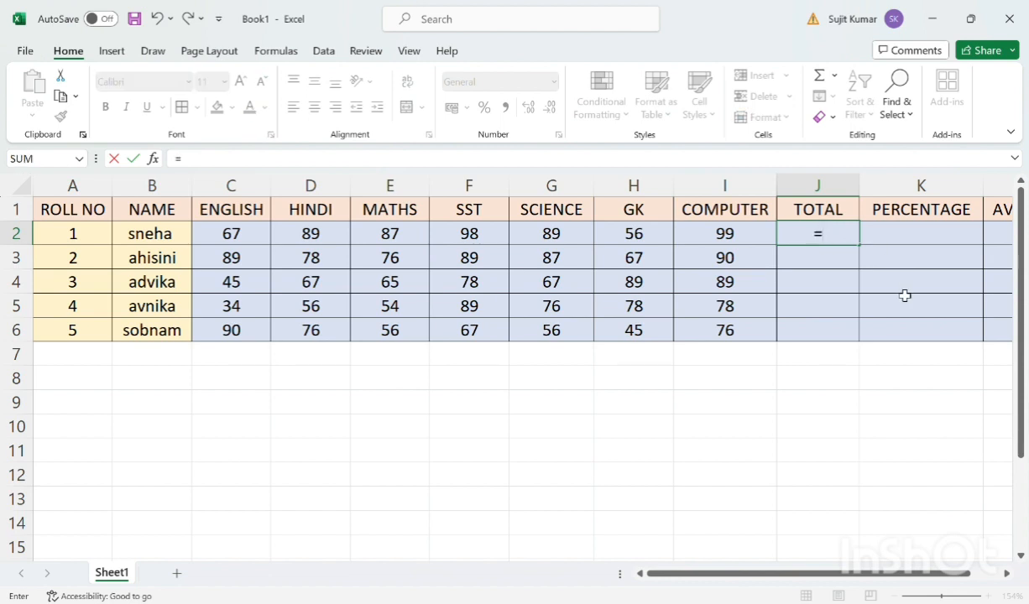
text(SUM)
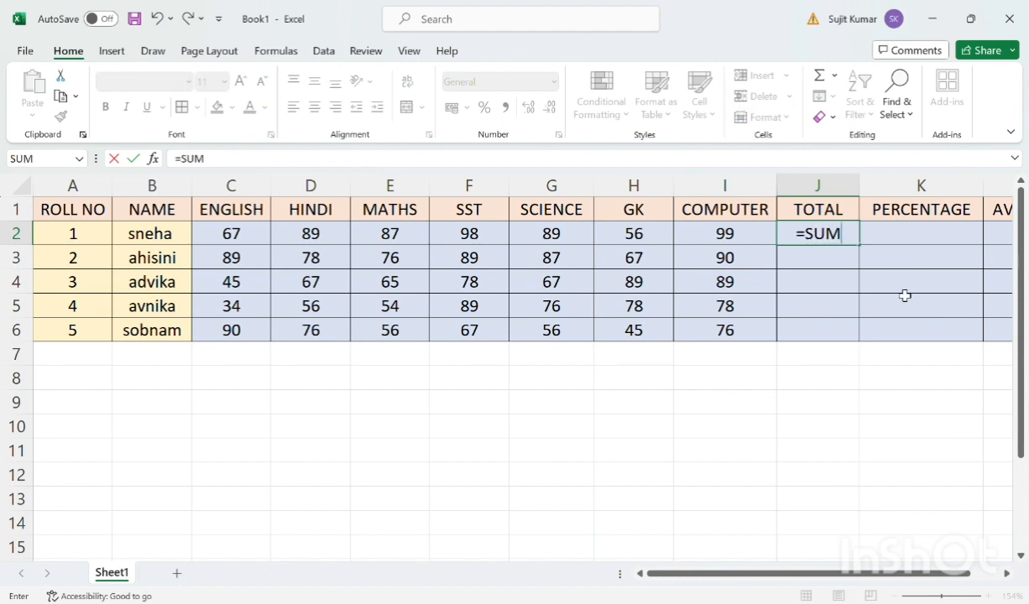
text(()
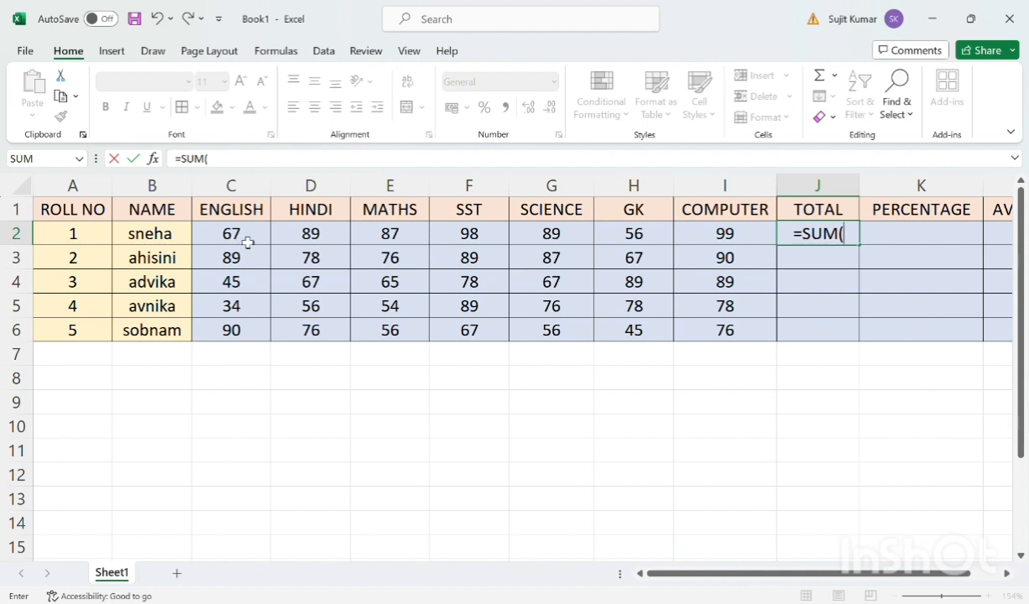
text(C2)
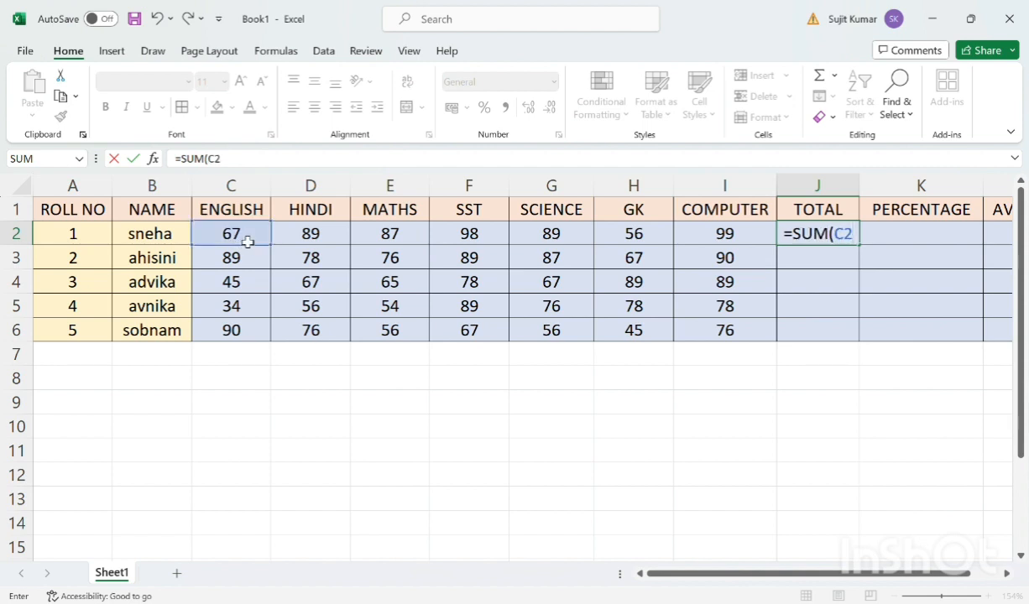
text(:)
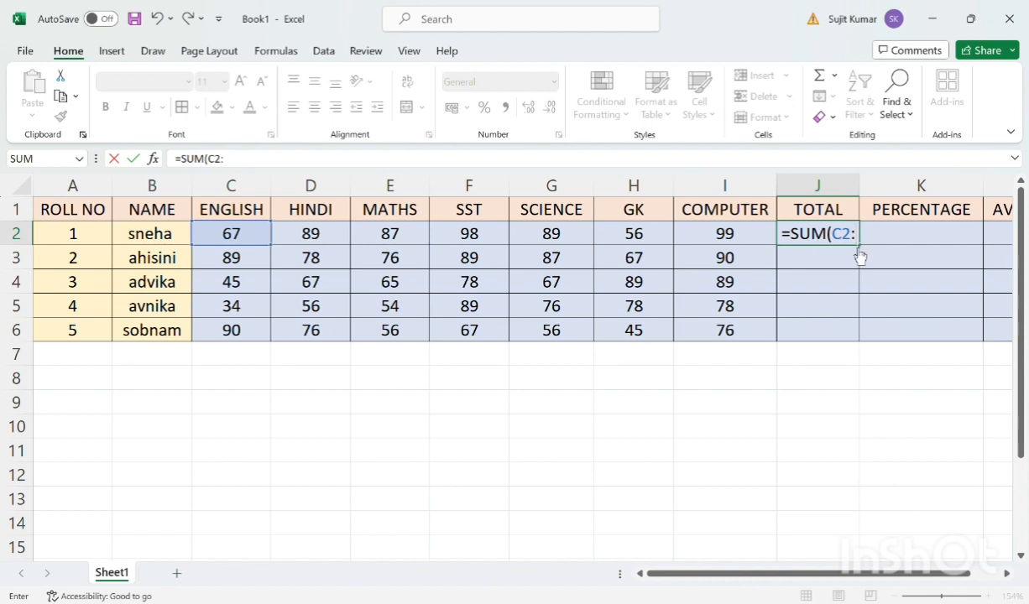
text(I)
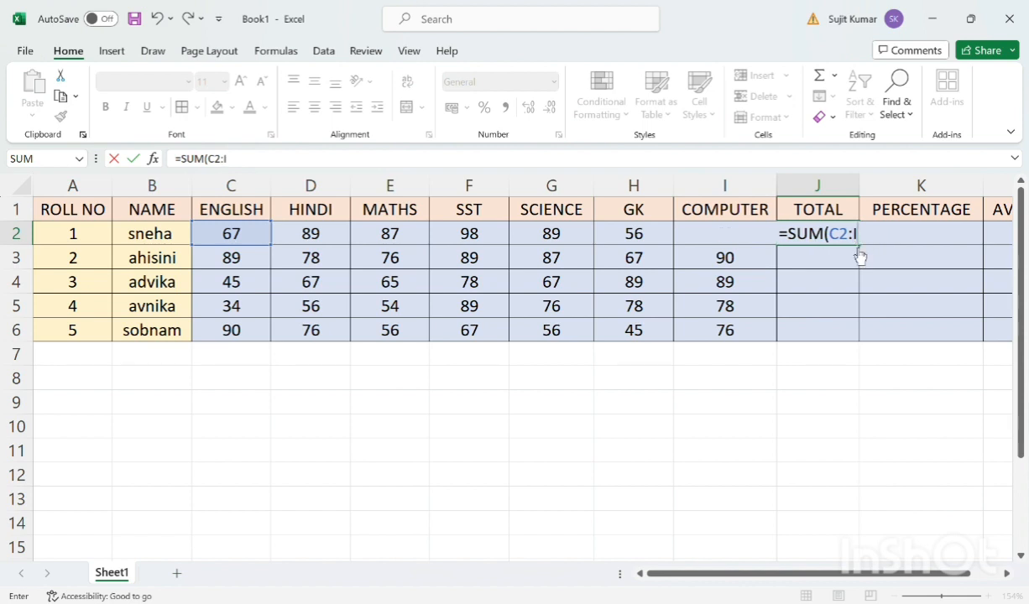
text(2))
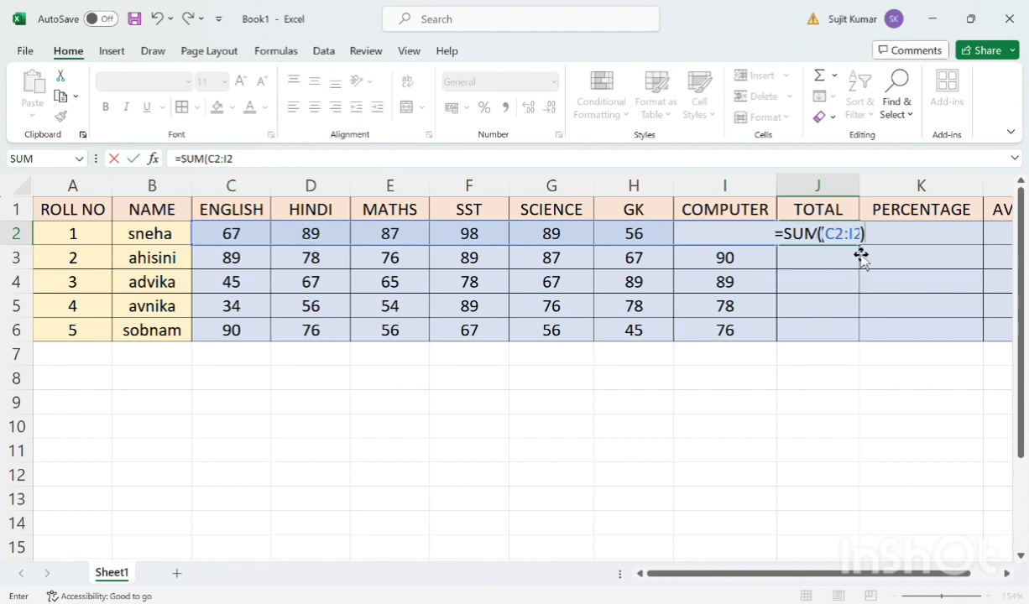
key(Return)
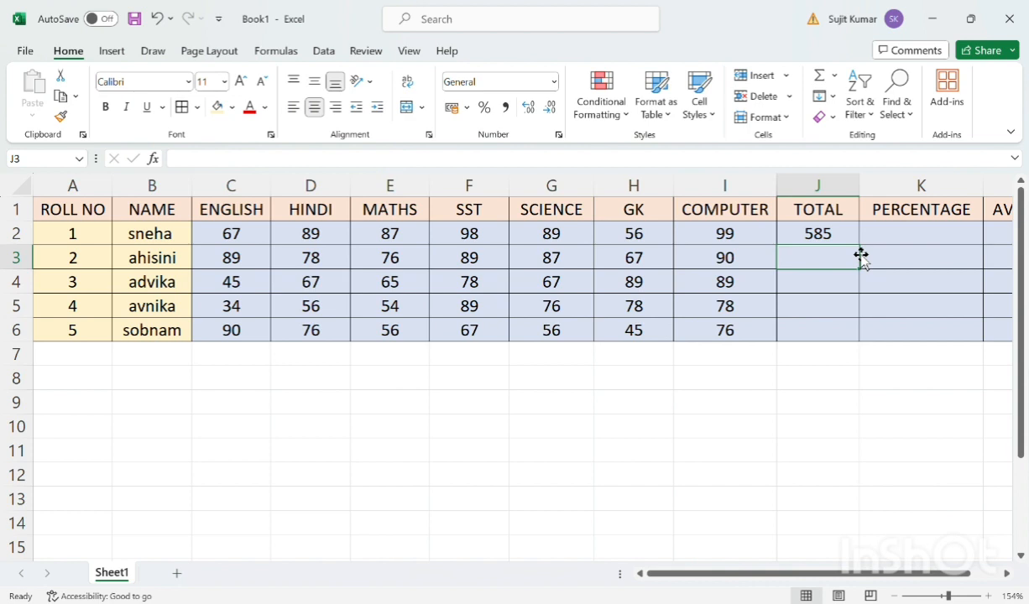
Fill the total formula from J2 down to J6 for the remaining students
click(842, 239)
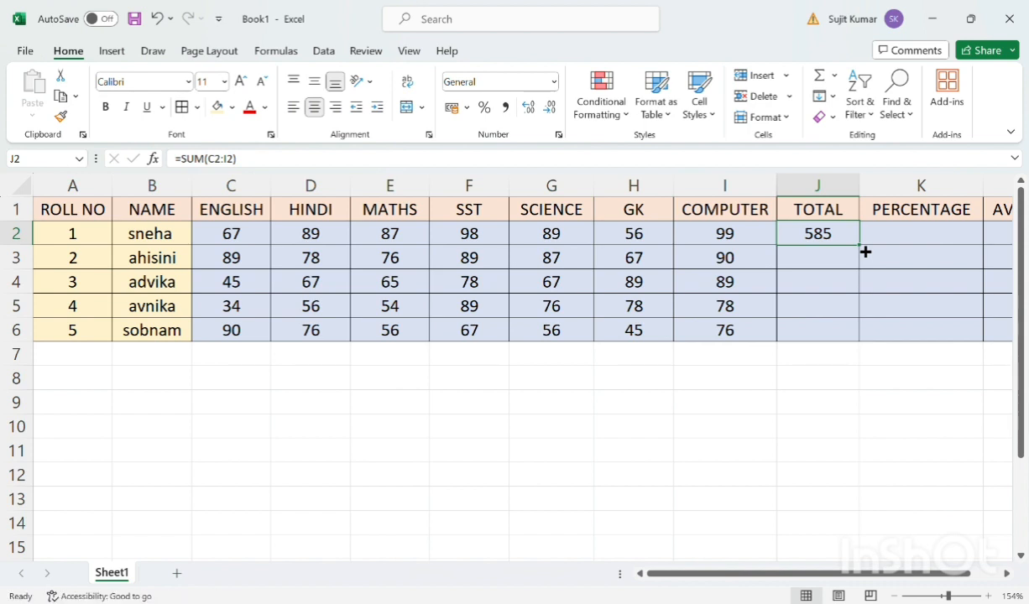
drag(864, 251, 867, 344)
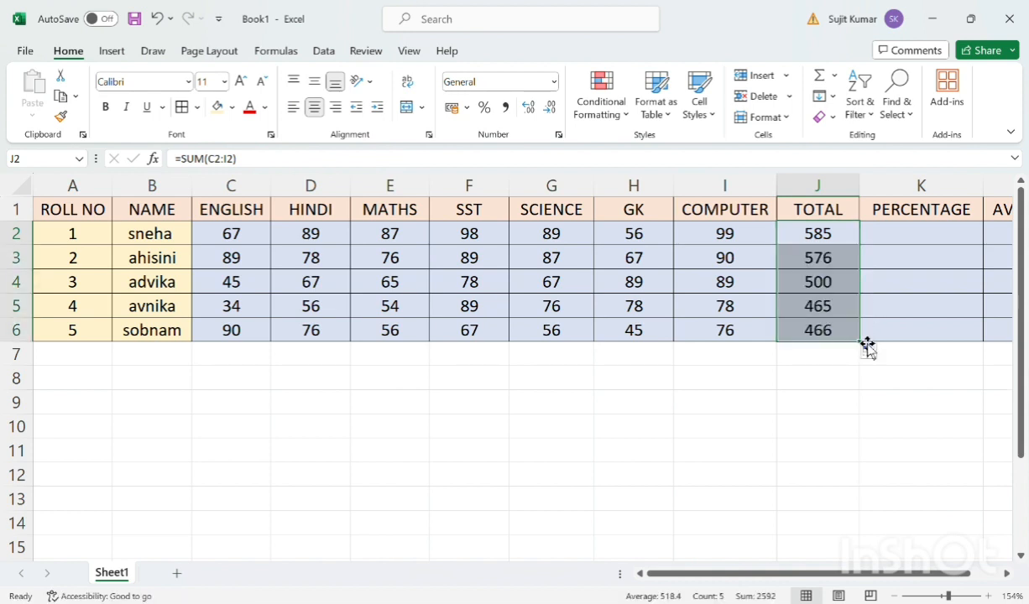
click(755, 385)
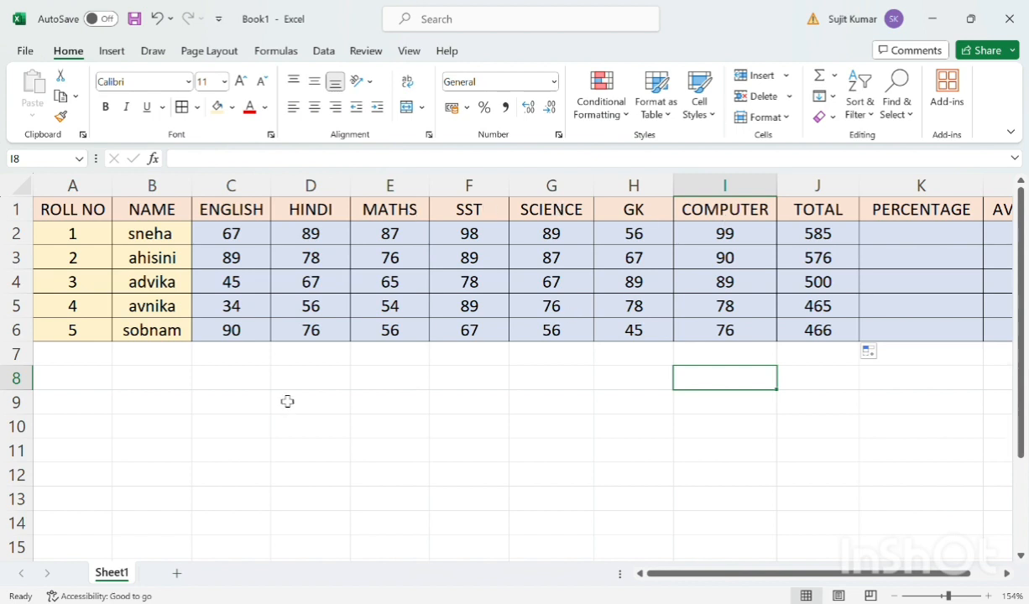
Add a FULL MARKS label in C8, widening the column to fit it, and enter 700 in D8
click(238, 385)
text(F)
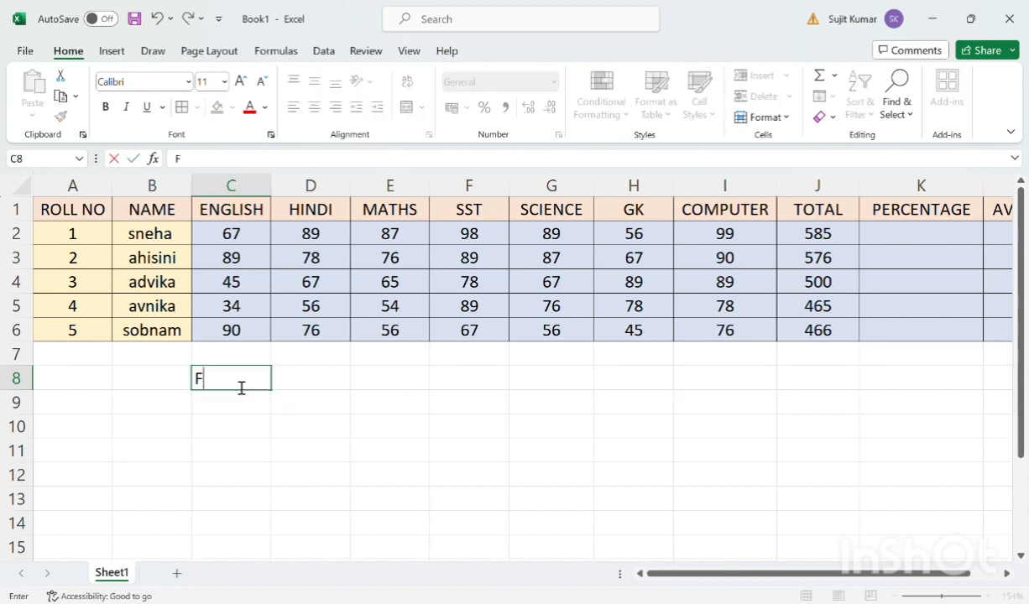
text(ULL MARKS)
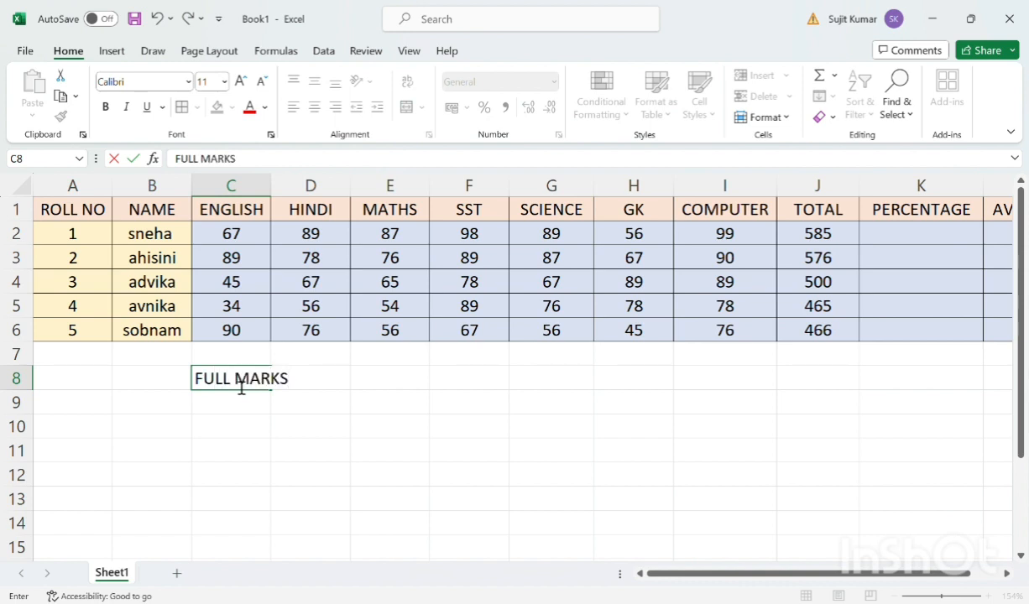
key(Tab)
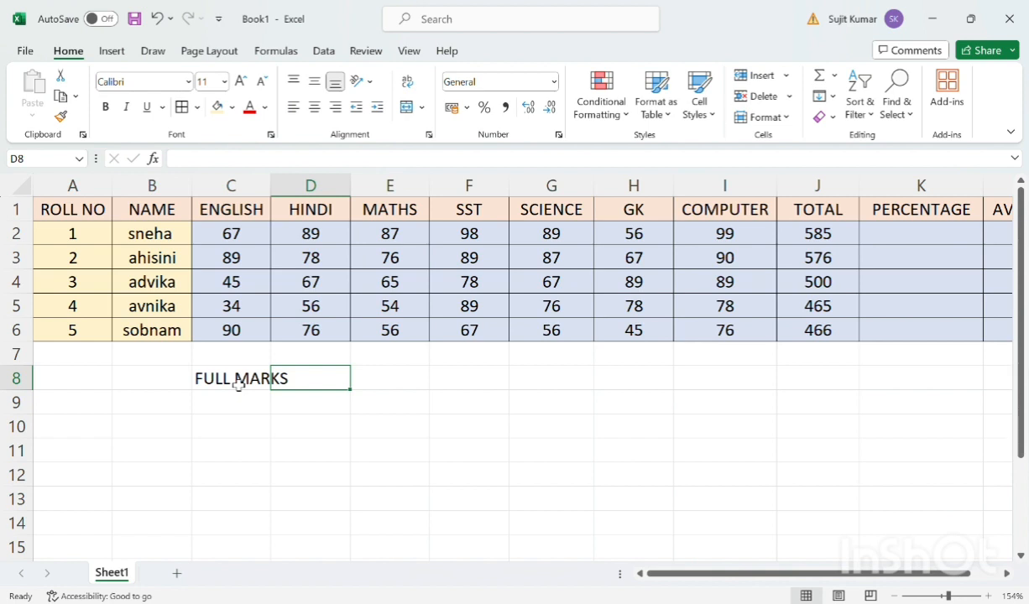
drag(272, 198, 293, 197)
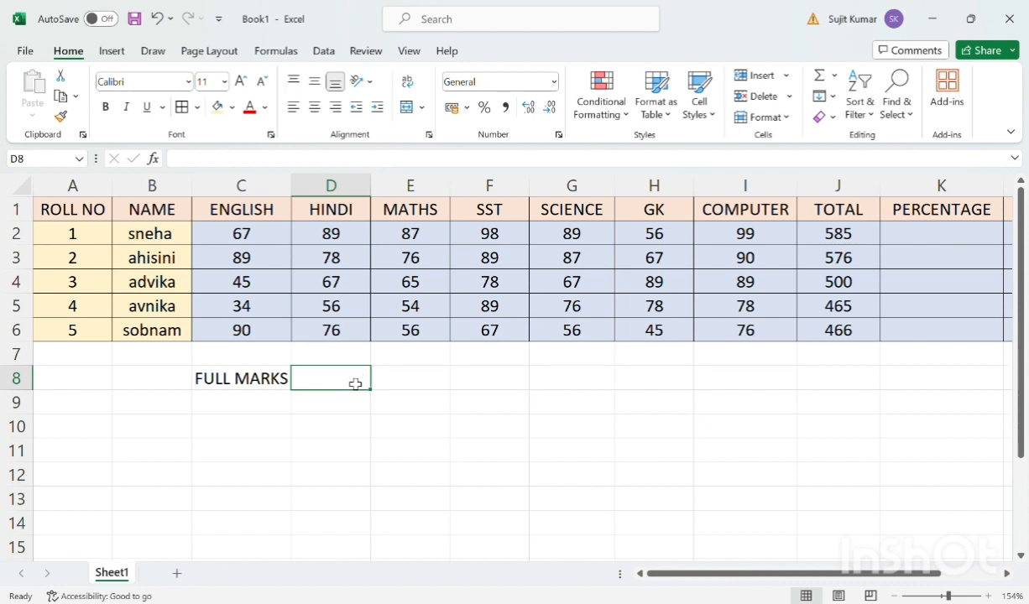
text(700)
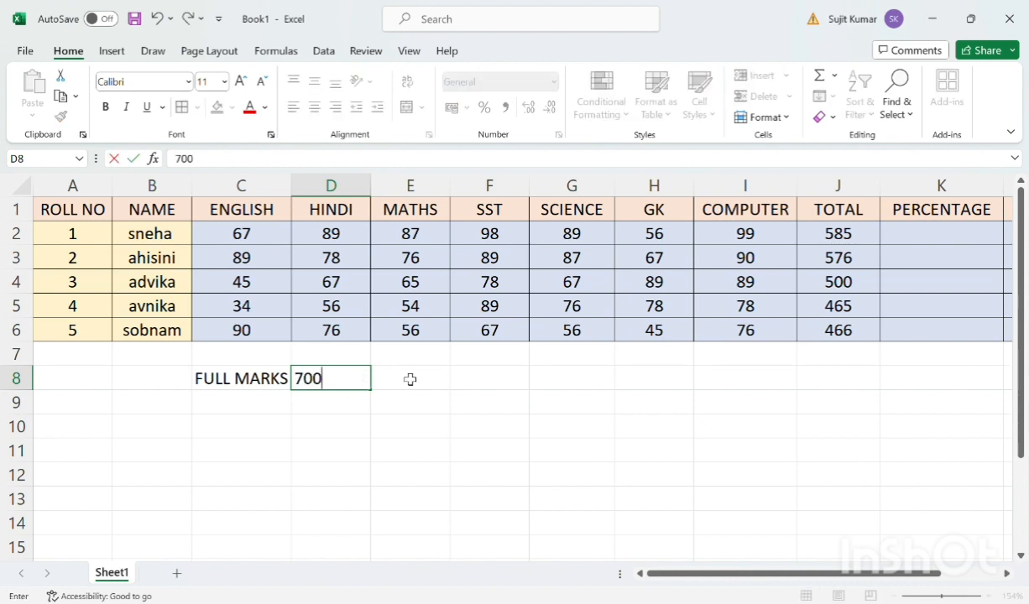
click(912, 237)
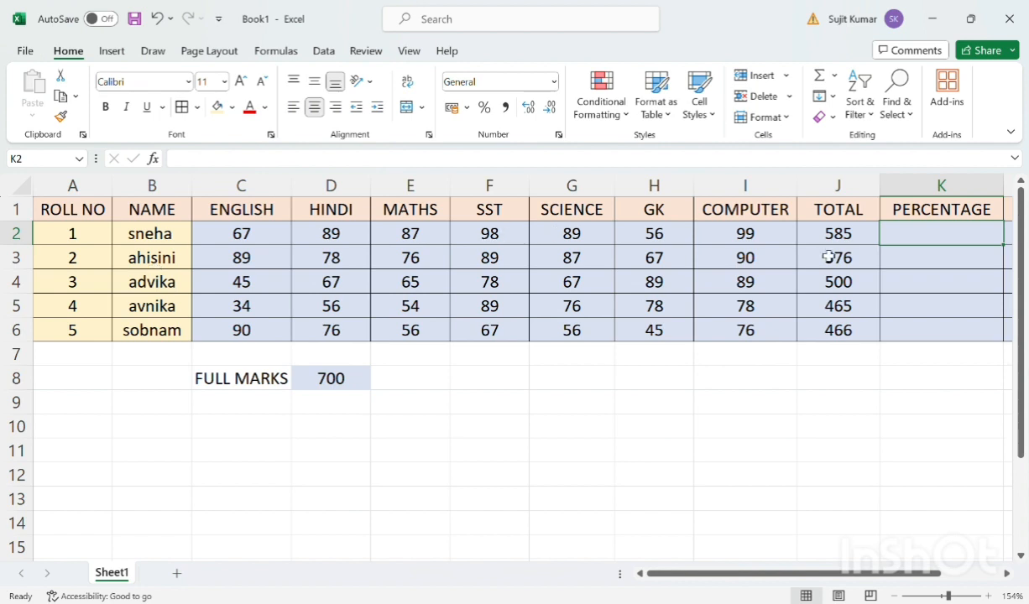
Enter =J2/D8*100 in K2 to calculate the first student's percentage
click(863, 239)
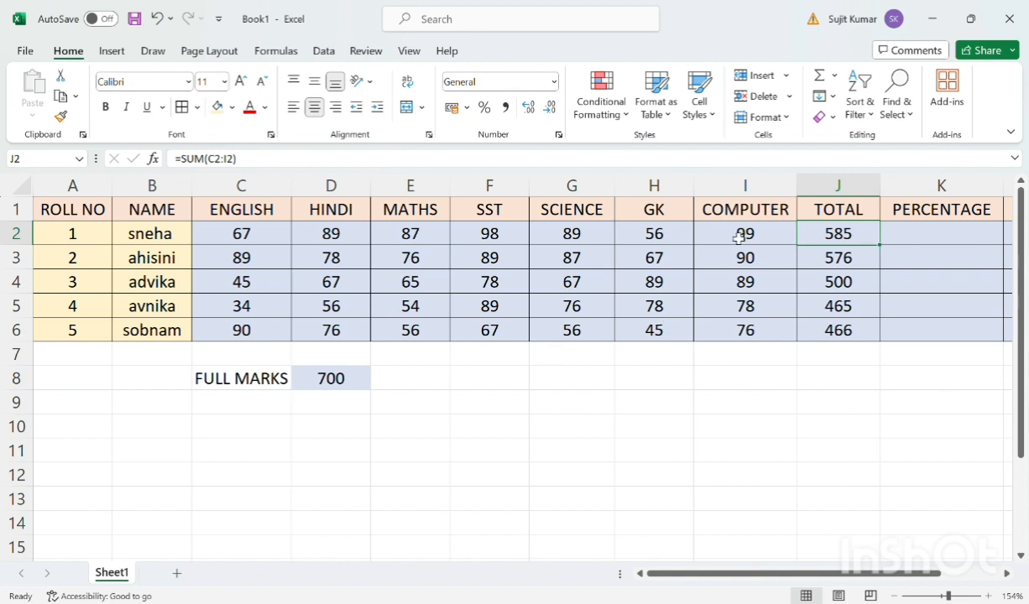
click(905, 241)
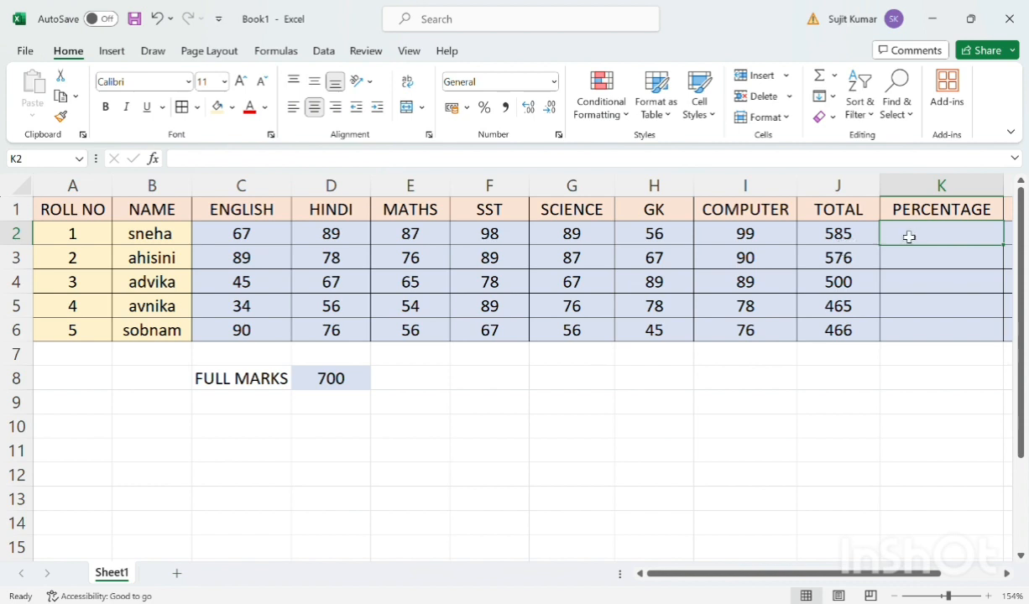
click(819, 238)
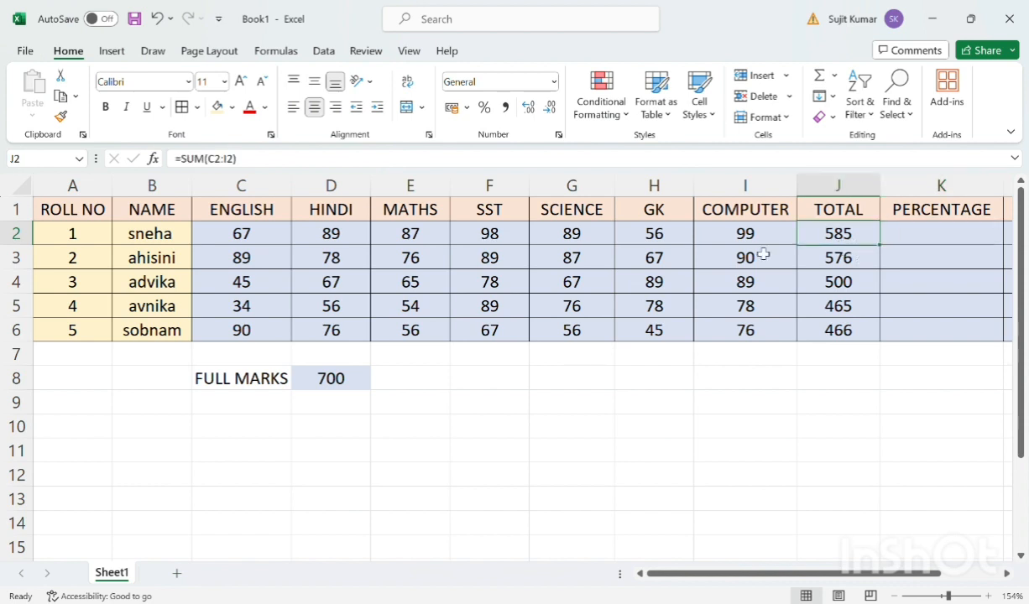
click(903, 239)
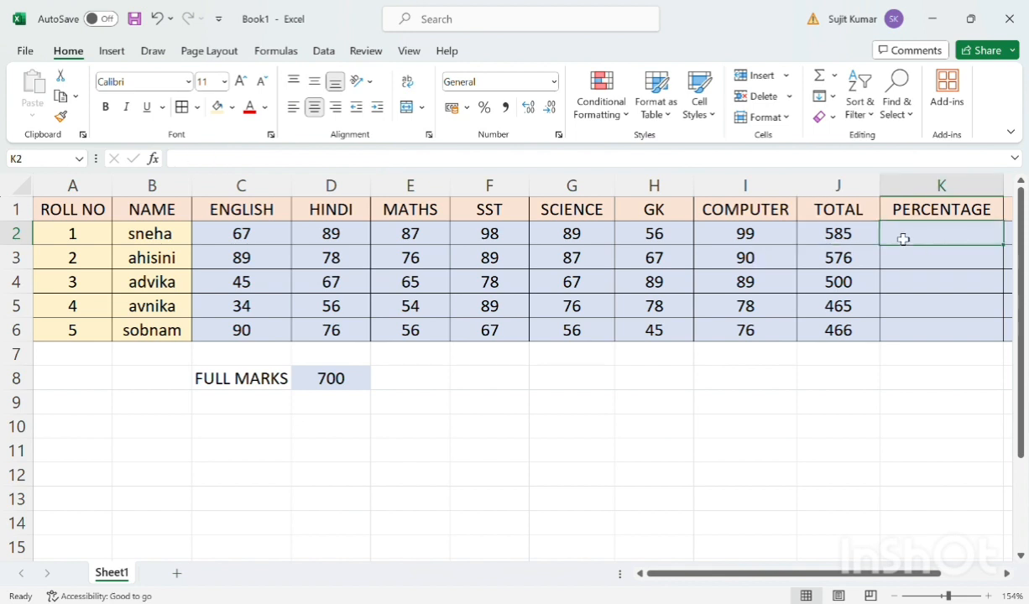
text(=)
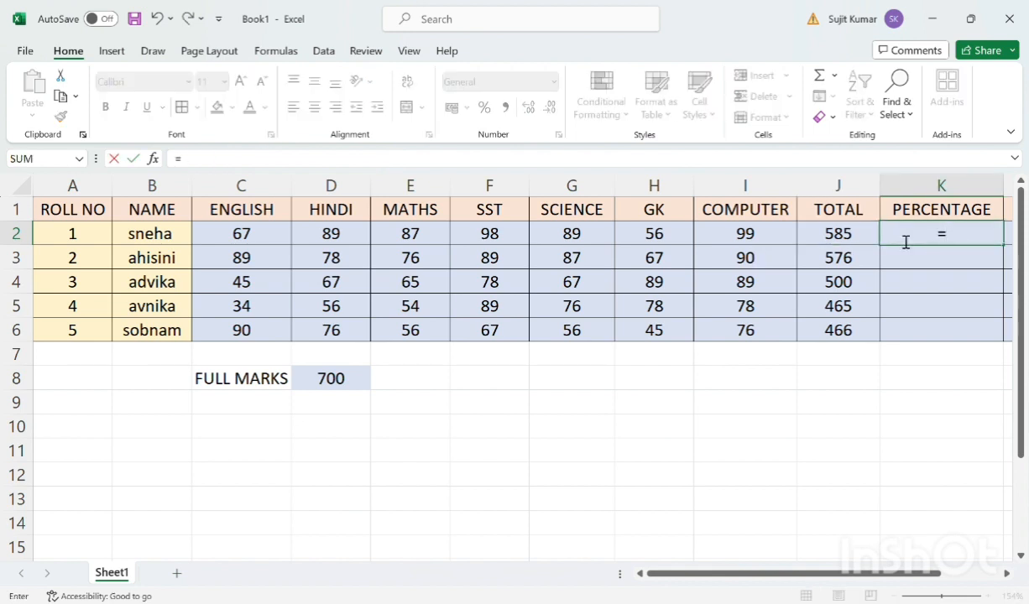
text(J2)
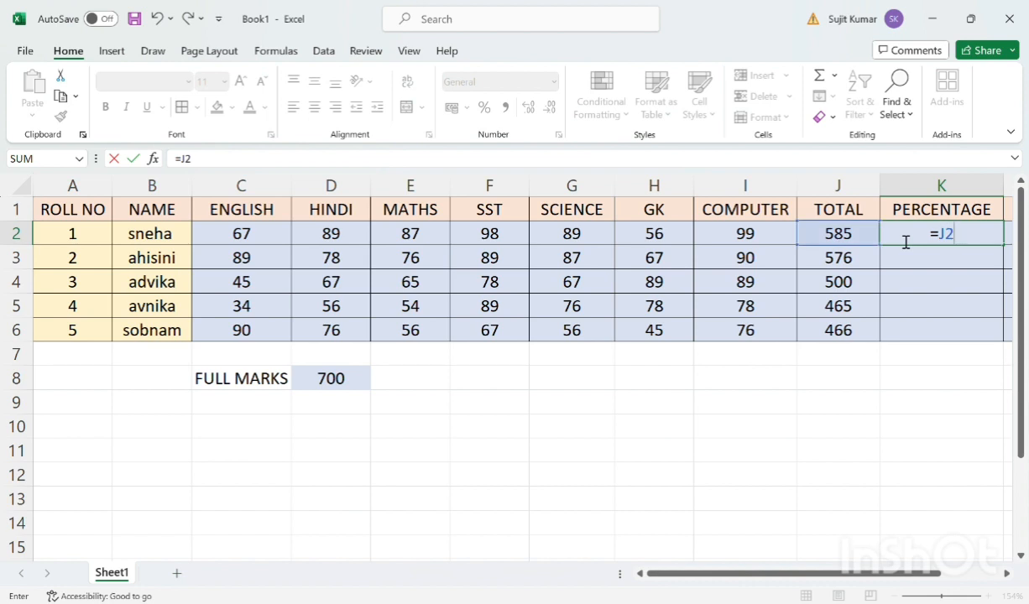
text(/)
click(348, 384)
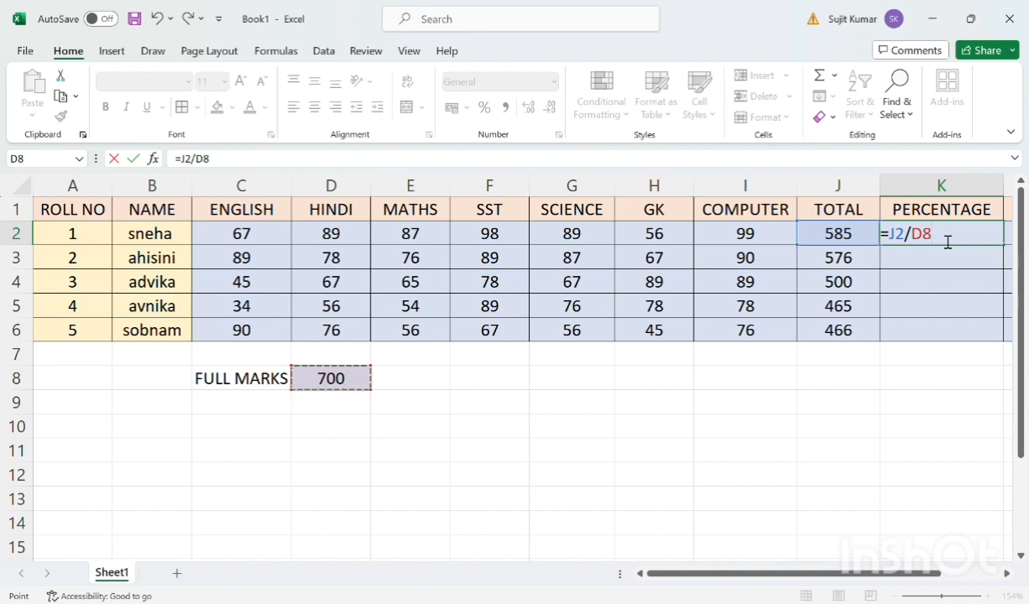
text(*100)
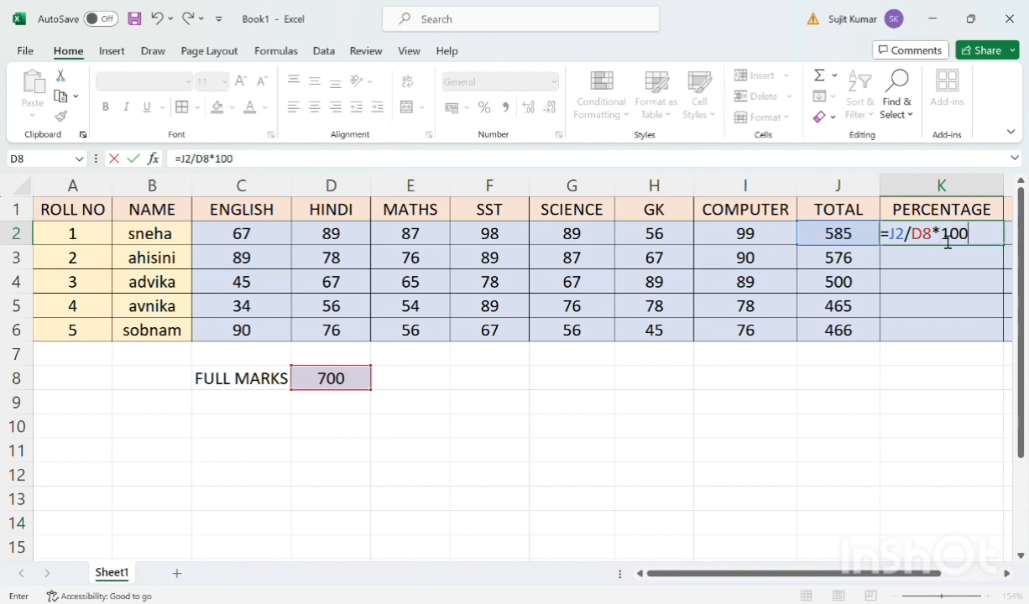
key(Return)
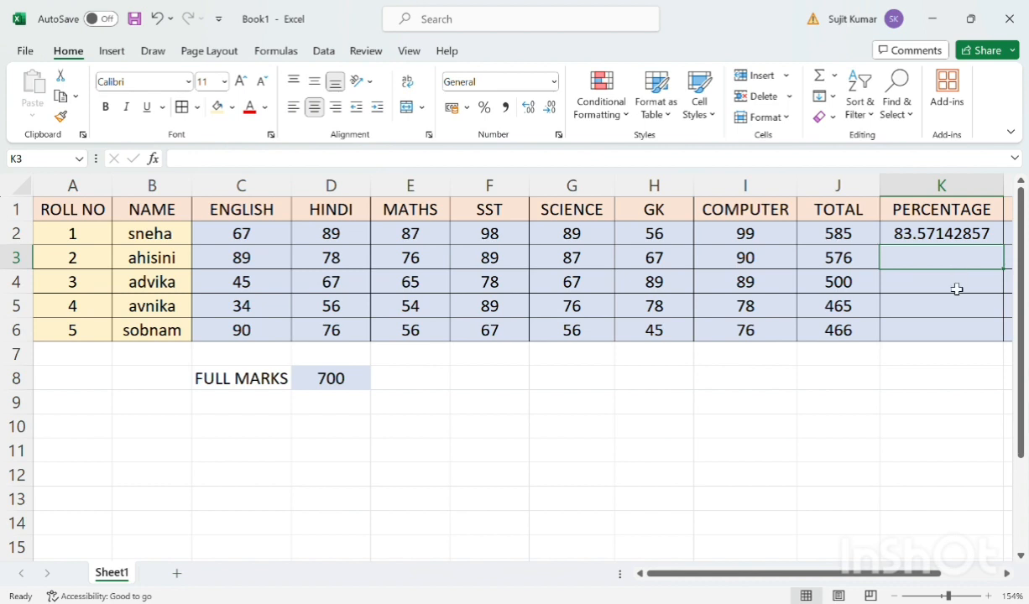
Try to fill the percentage formula from K2 down to K6, and undo the fill
click(954, 242)
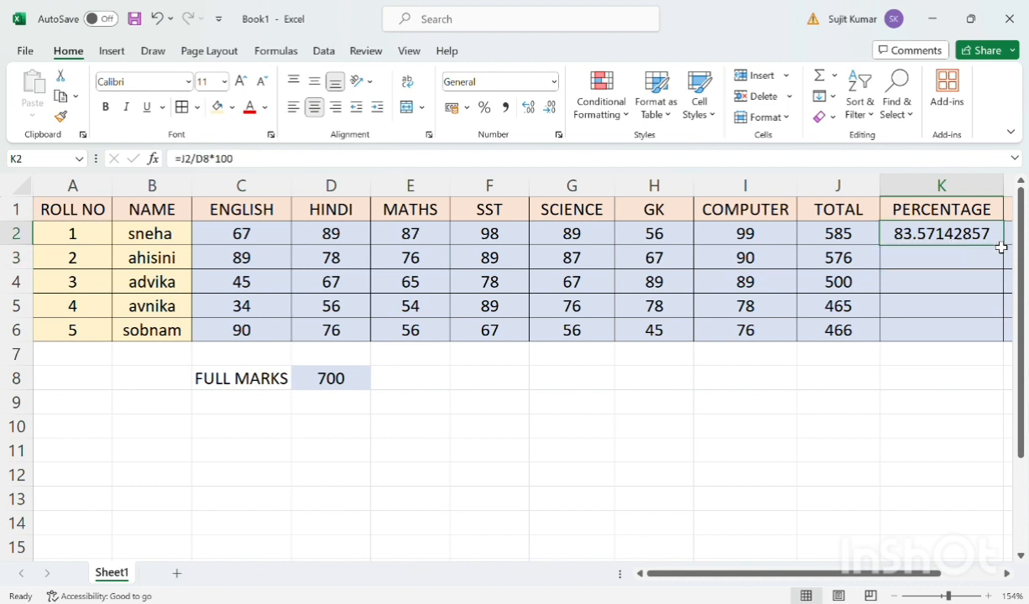
scroll(1004, 252, left, 1)
scroll(1005, 254, right, 1)
scroll(1005, 253, right, 2)
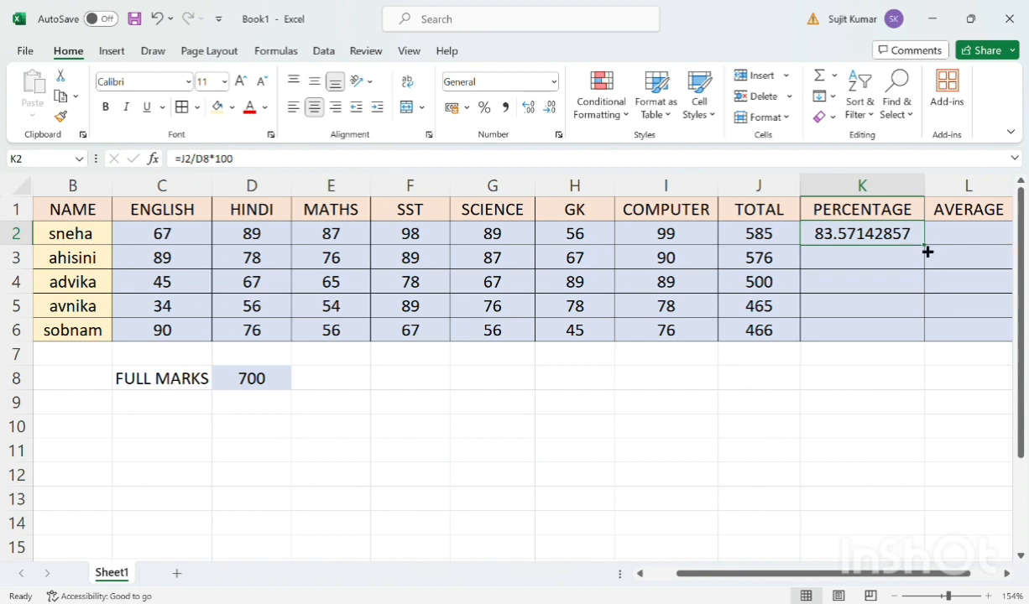
drag(927, 252, 932, 339)
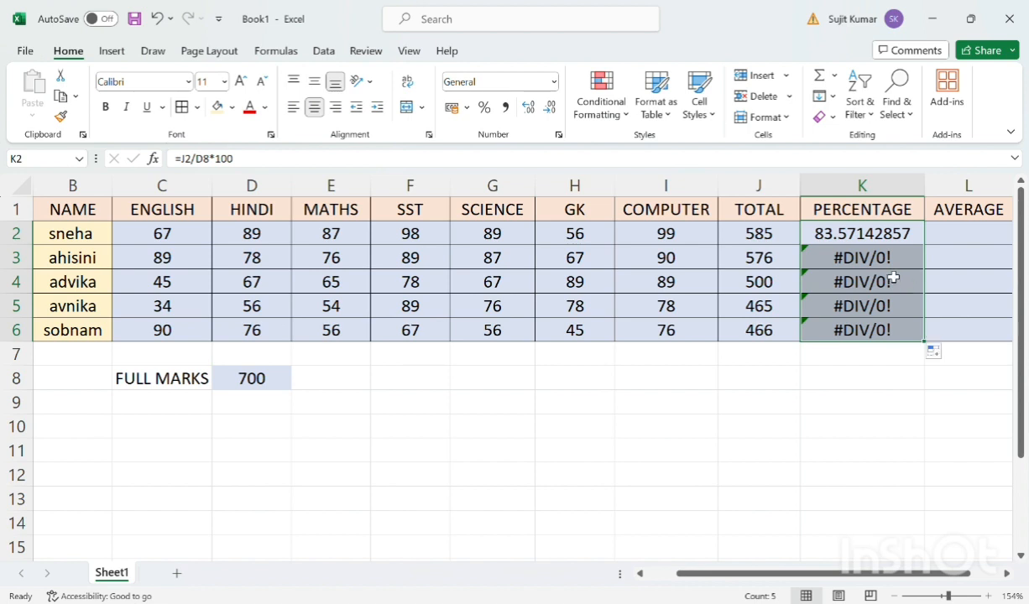
key(ctrl+z)
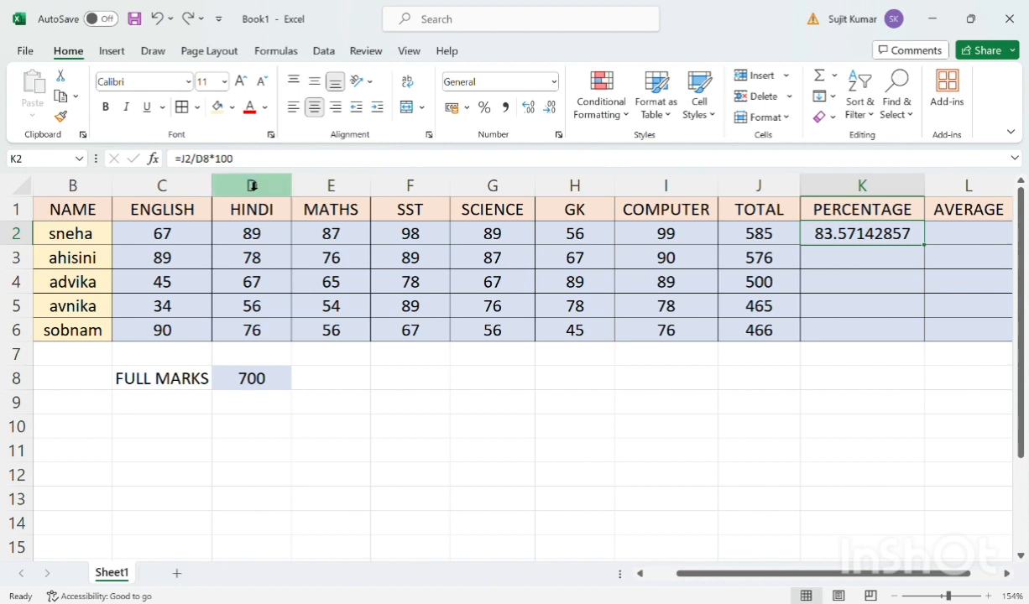
Make the full-marks reference in K2 absolute so the formula reads =J2/$D$8*100, and reselect K2
click(203, 167)
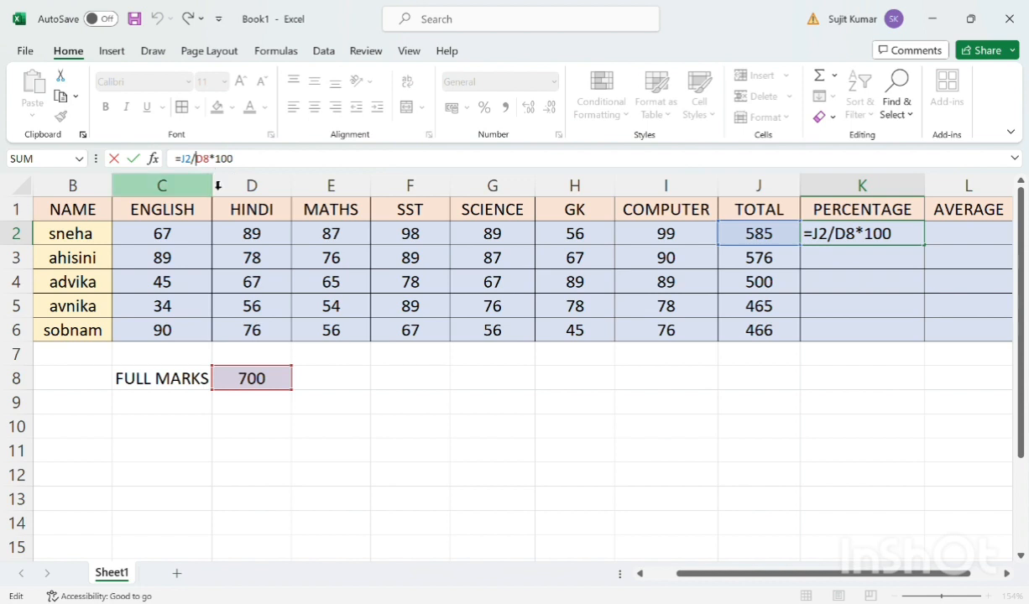
text($D)
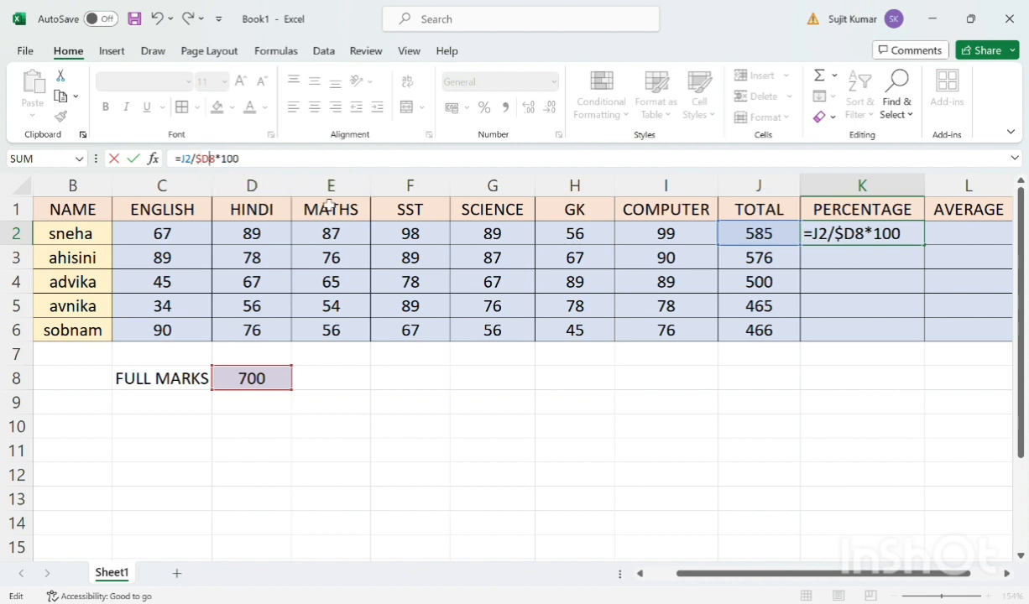
text($)
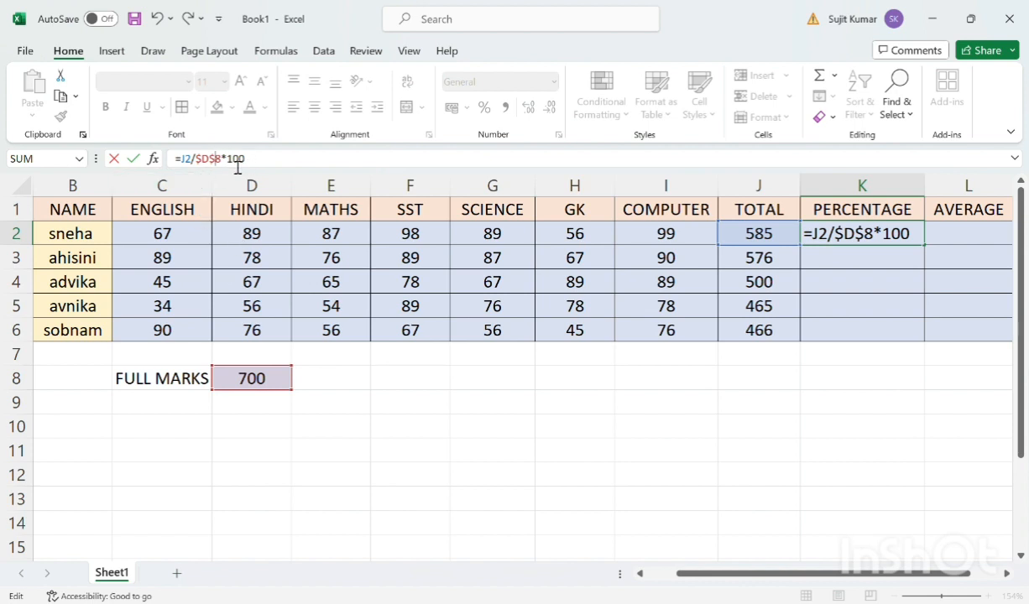
key(Return)
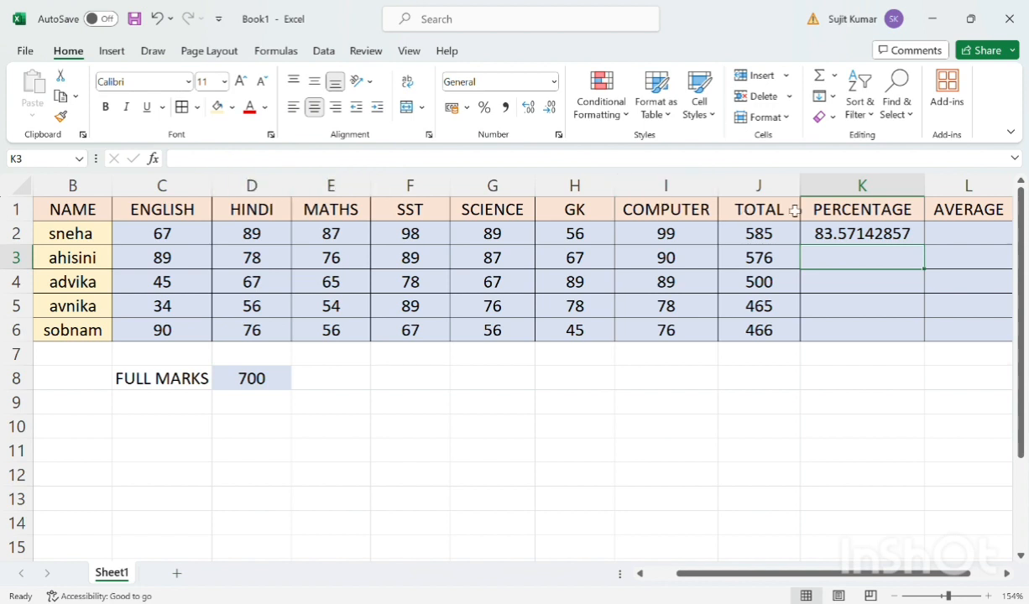
click(870, 241)
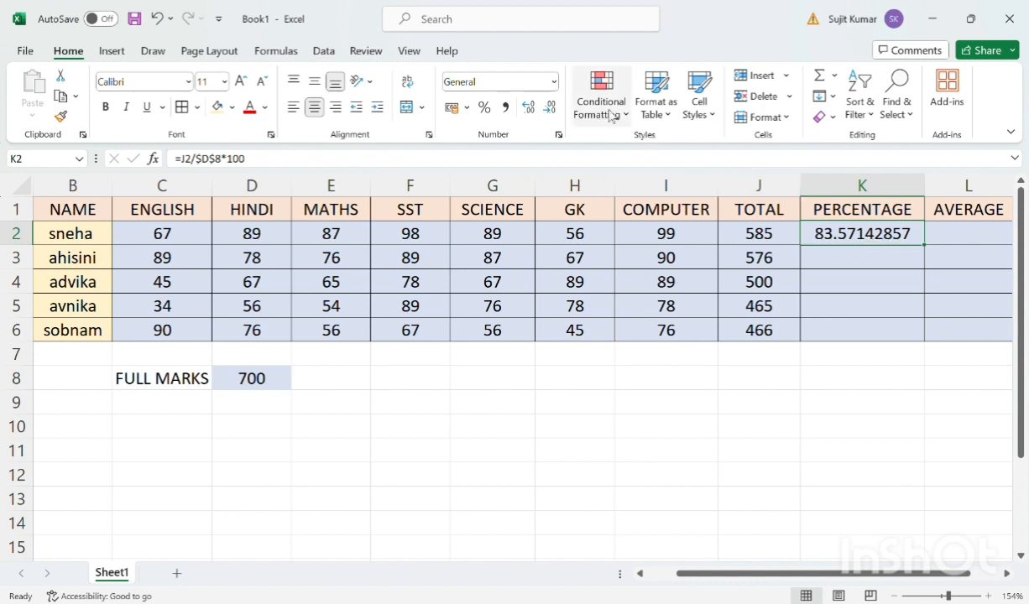
Format K2 as a Number with two decimal places and fill its percentage formula down to K6
click(558, 135)
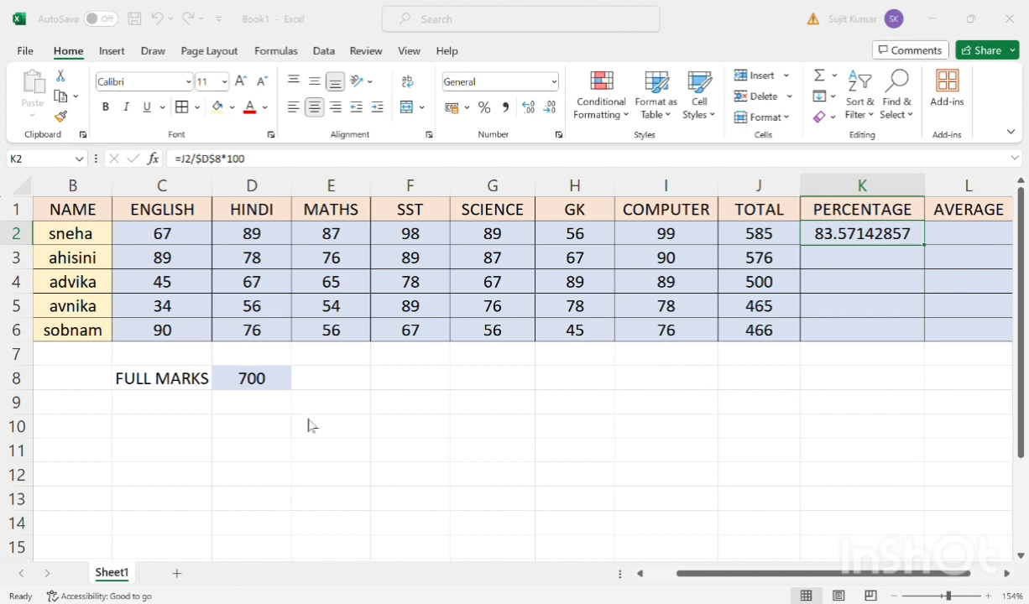
key(ctrl+shift+1)
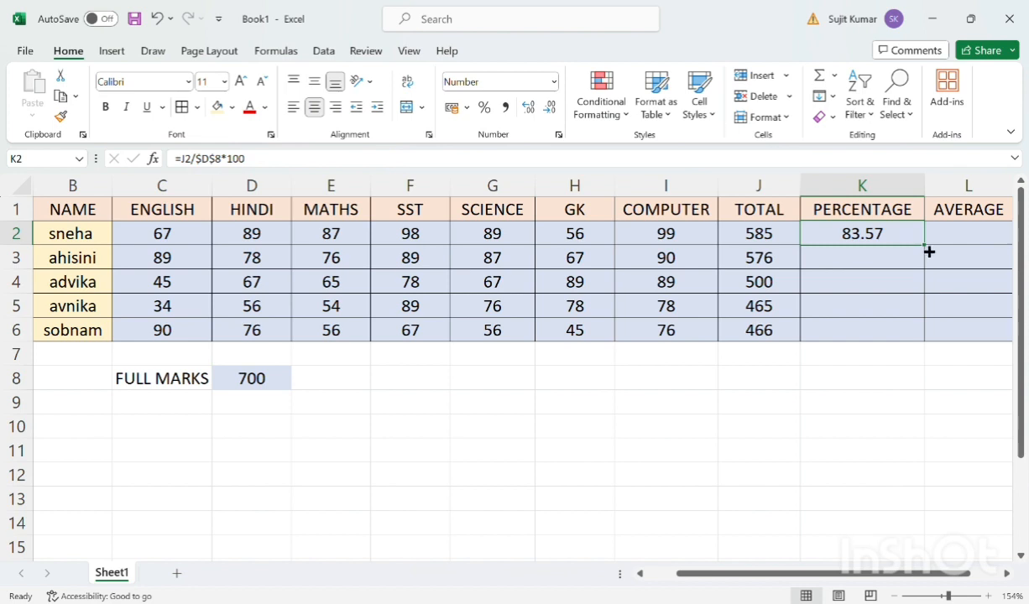
drag(929, 252, 934, 338)
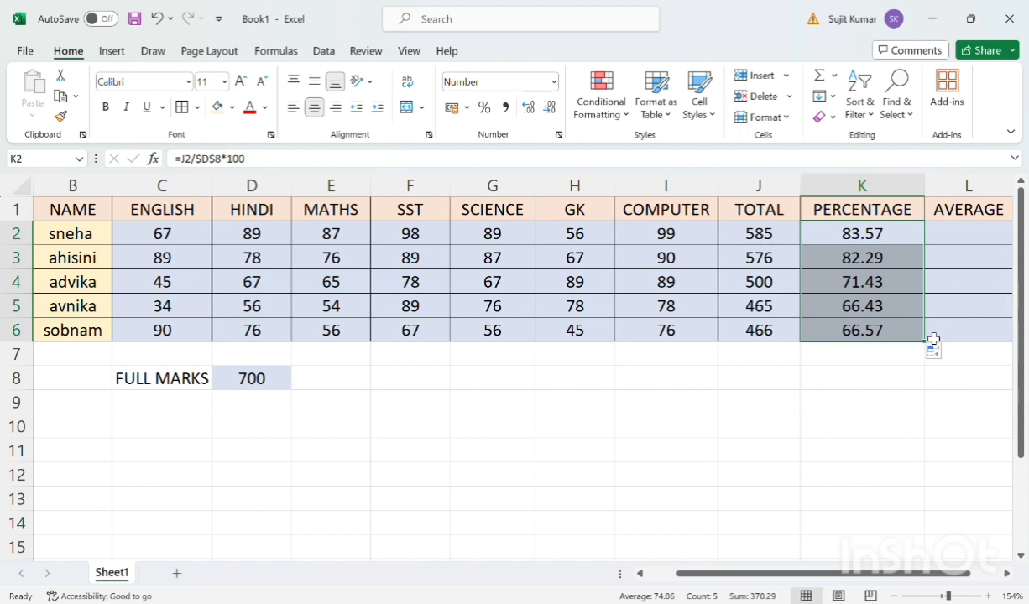
Examine the first student's subject marks from English in C2 to Computer in I2 as the range for the average
click(968, 266)
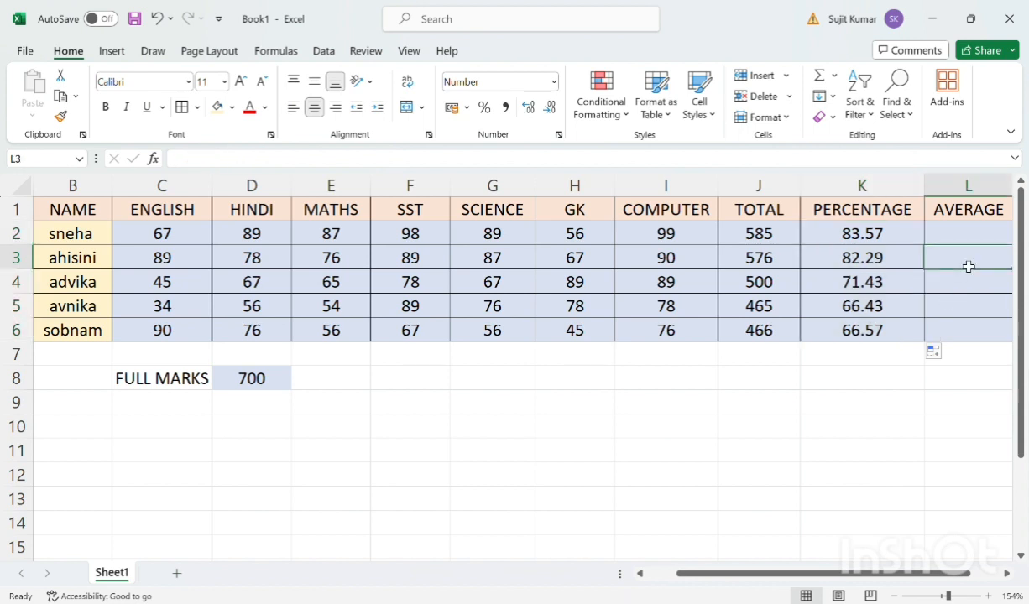
scroll(968, 266, right, 1)
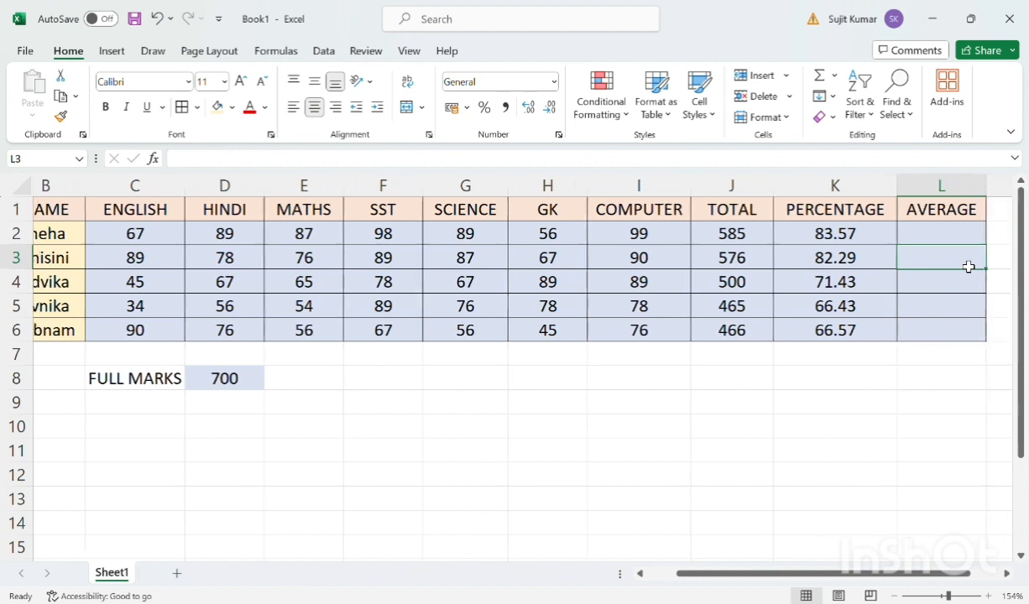
scroll(968, 266, right, 1)
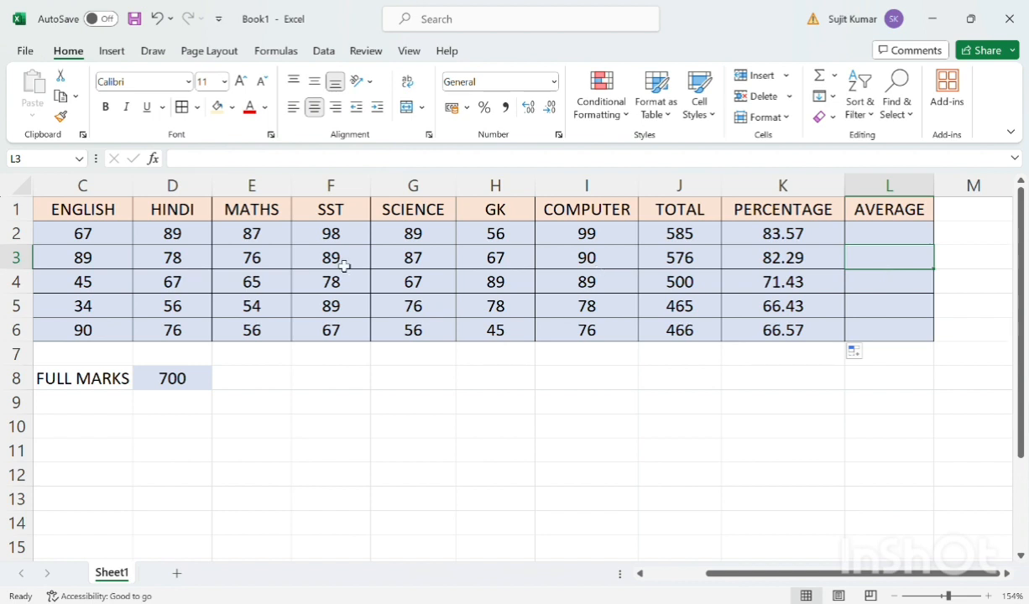
click(84, 240)
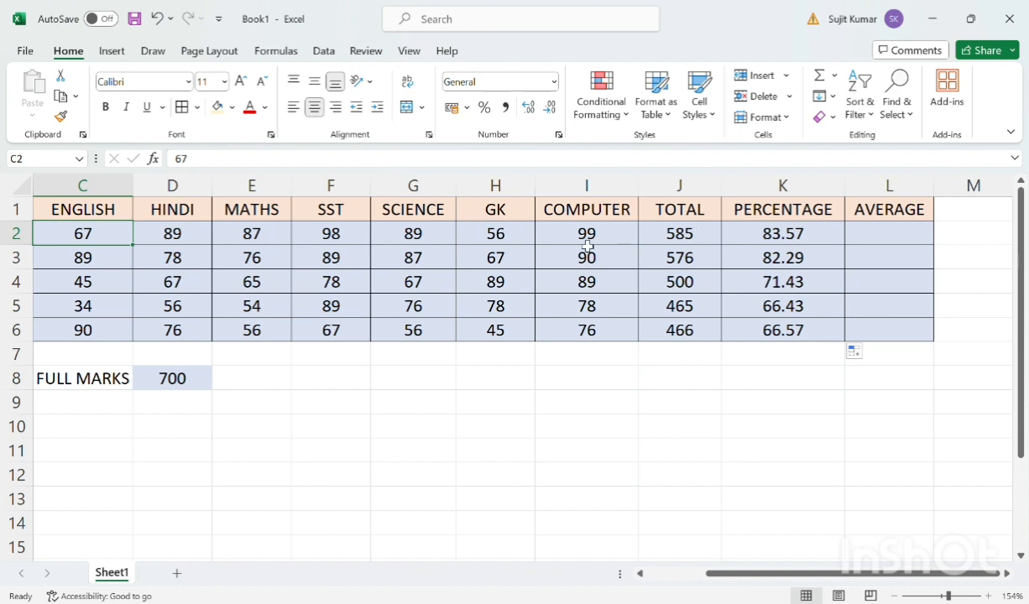
click(99, 257)
click(97, 232)
click(591, 241)
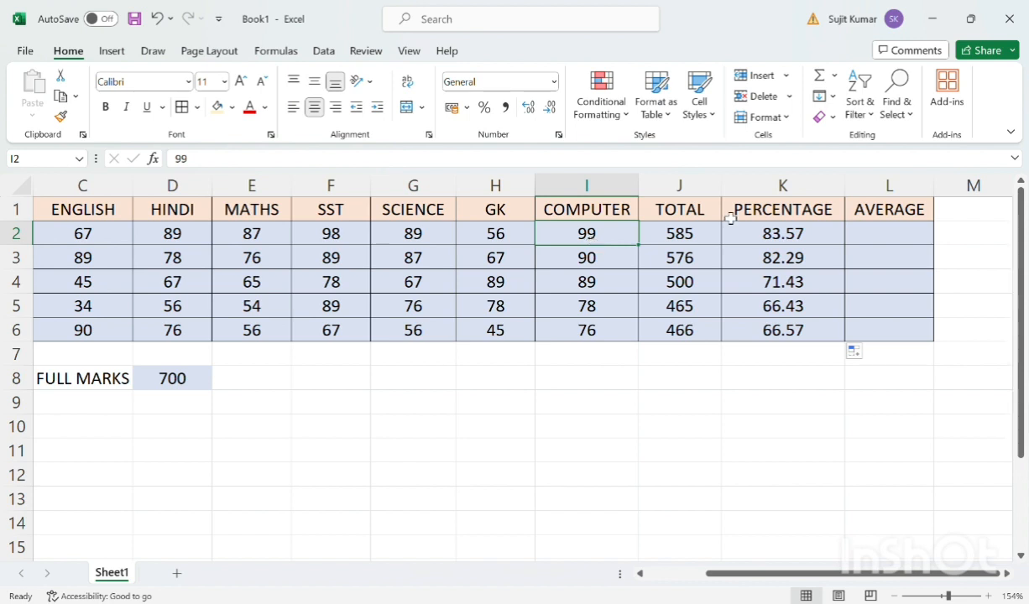
Enter =AVERAGE(C2:I2) in L2 to calculate the first student's average
click(896, 241)
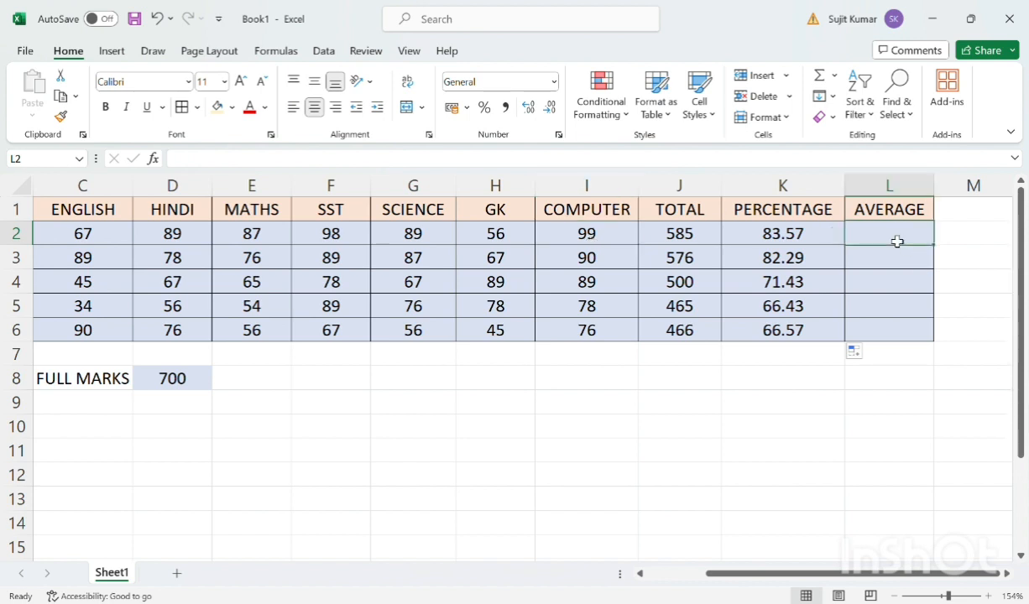
text(=)
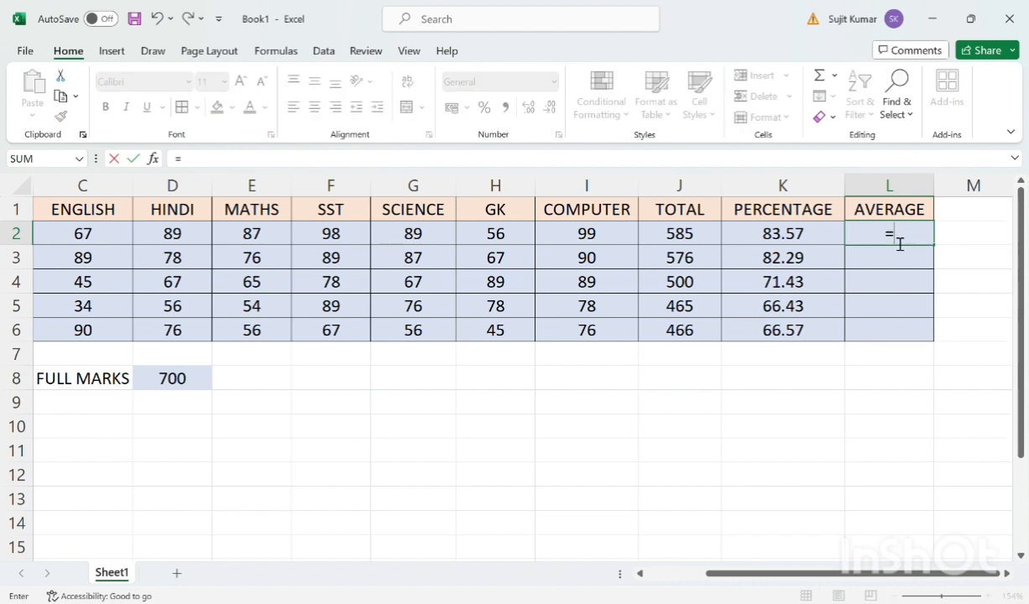
text(AVERAGE)
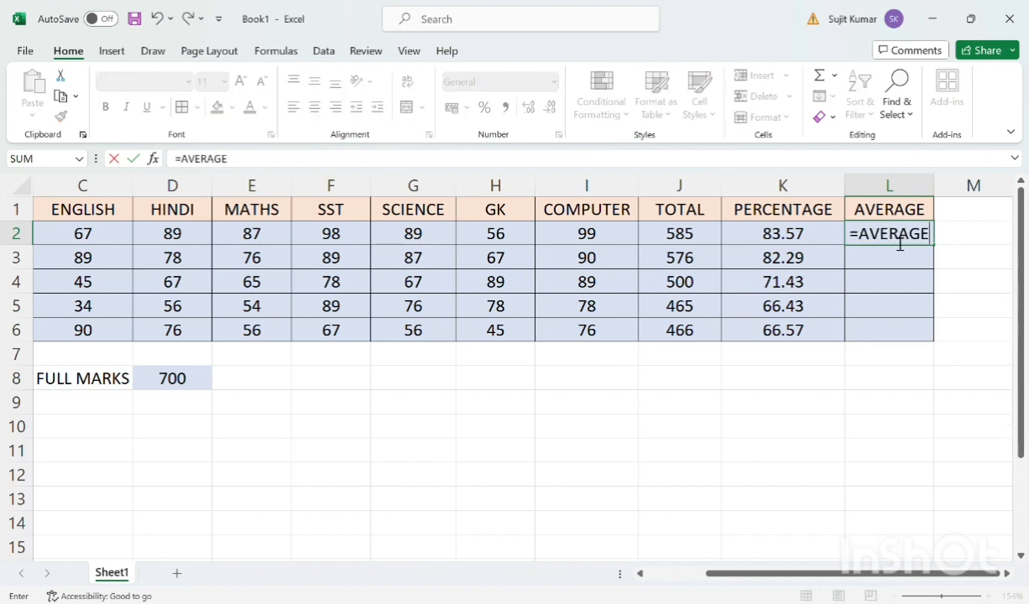
text(()
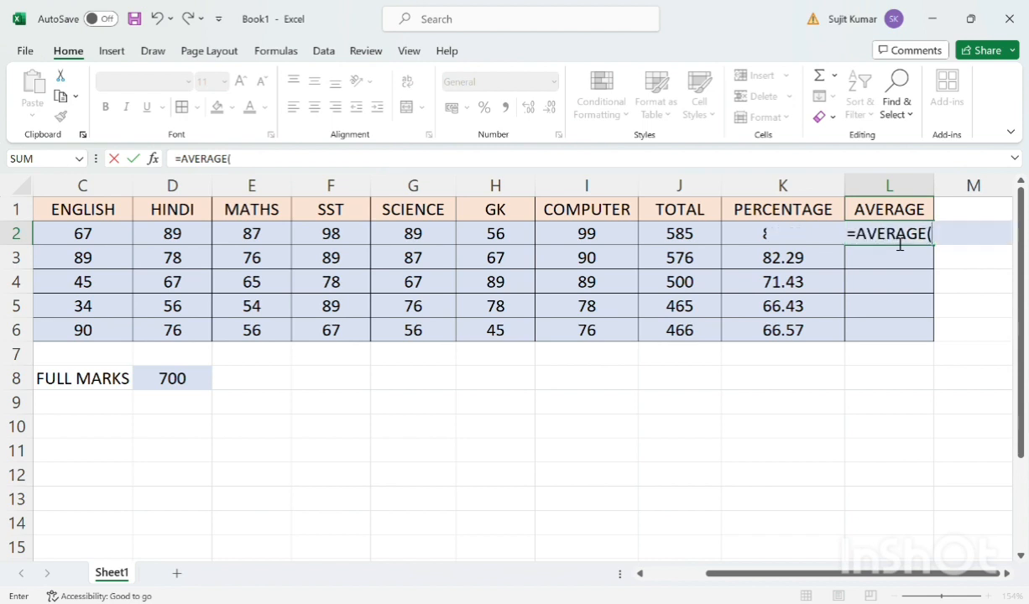
text(C2:)
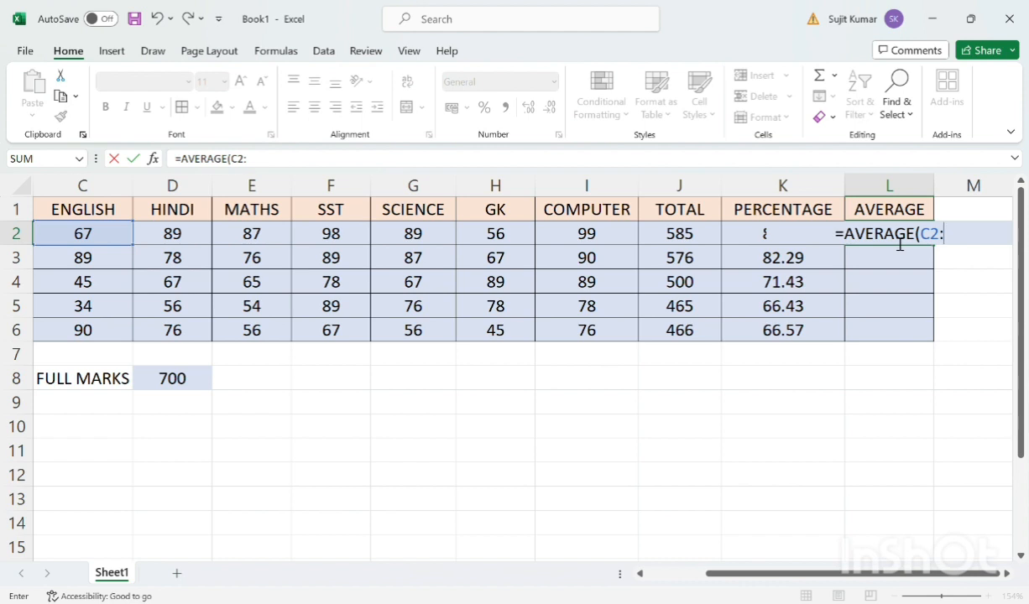
text(I2)
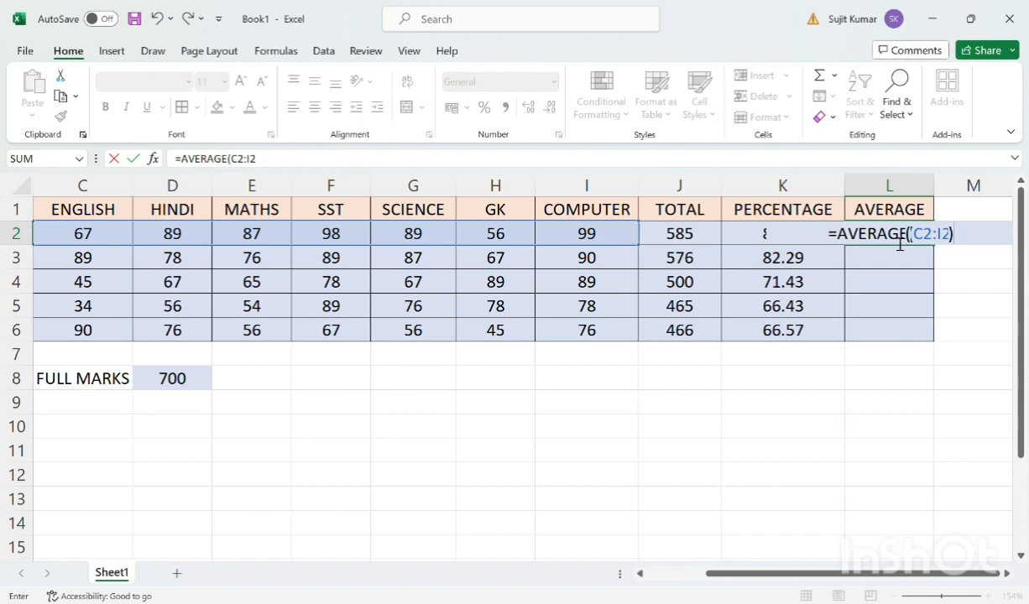
text())
key(Return)
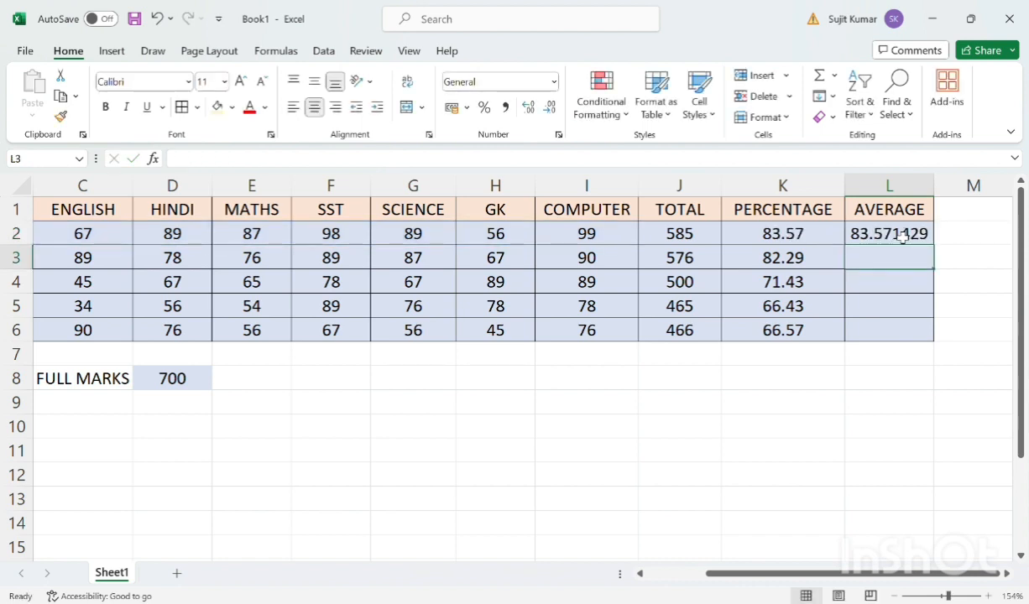
Format L2 as a Number with two decimal places and fill its average formula down to L6
click(900, 235)
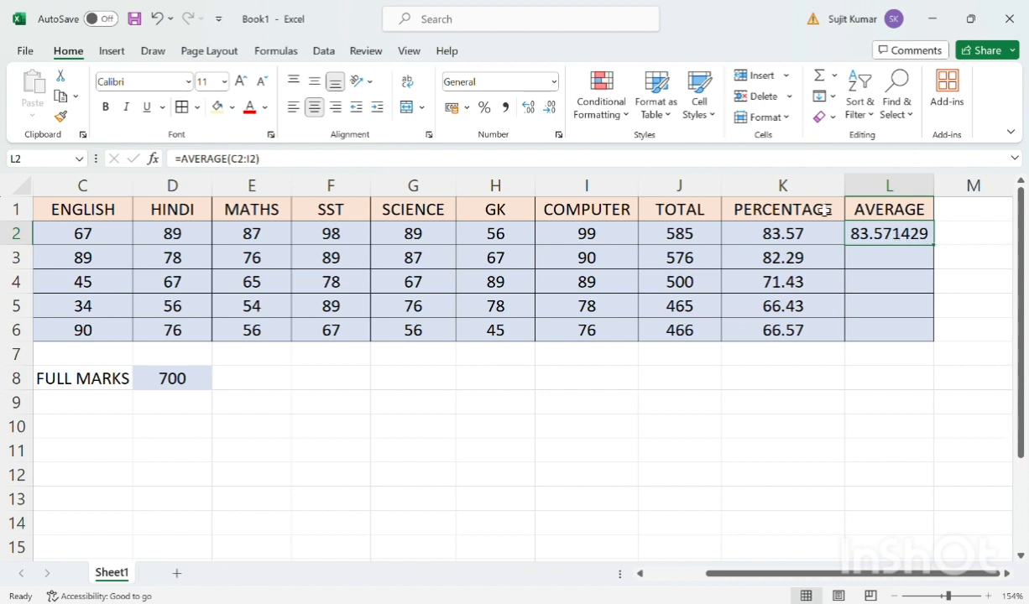
click(559, 136)
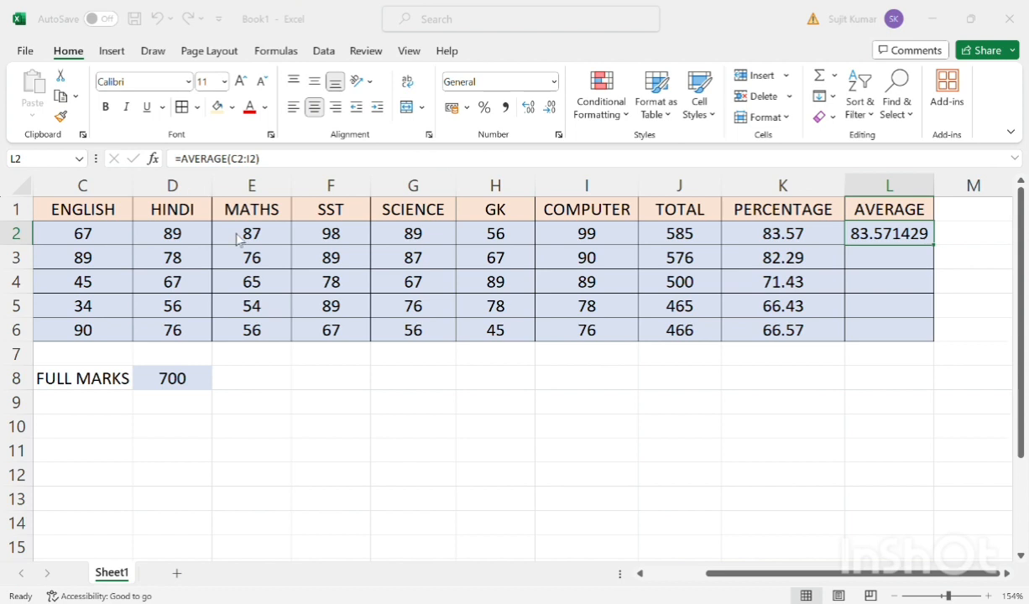
key(ctrl+shift+1)
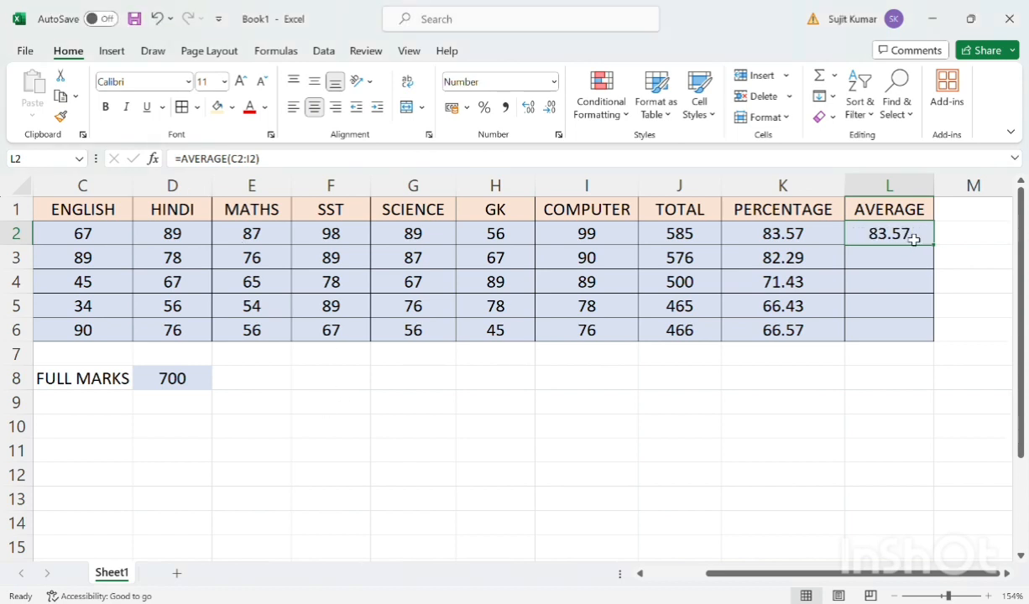
drag(913, 239, 943, 336)
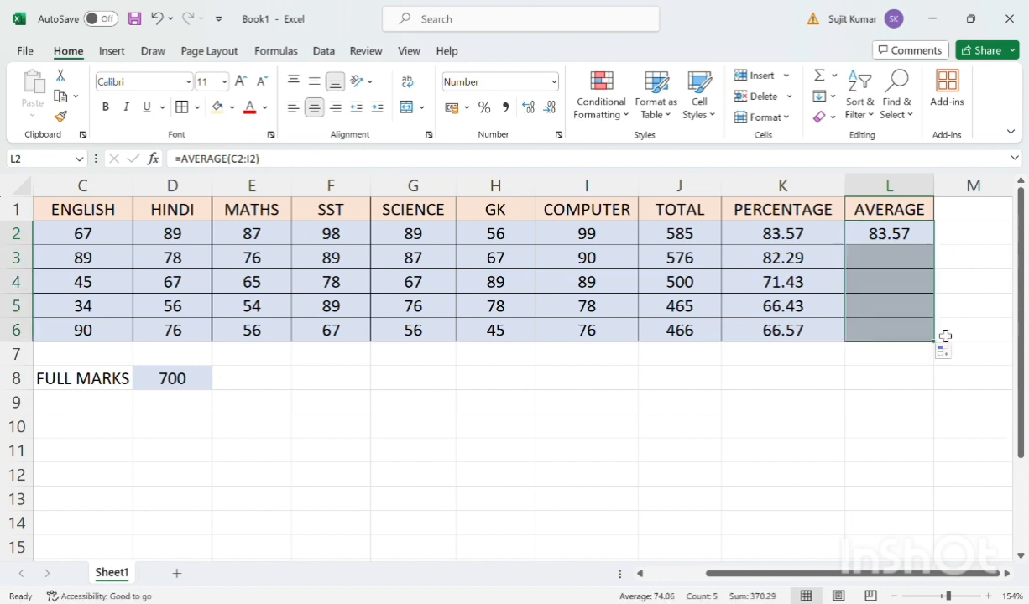
click(896, 375)
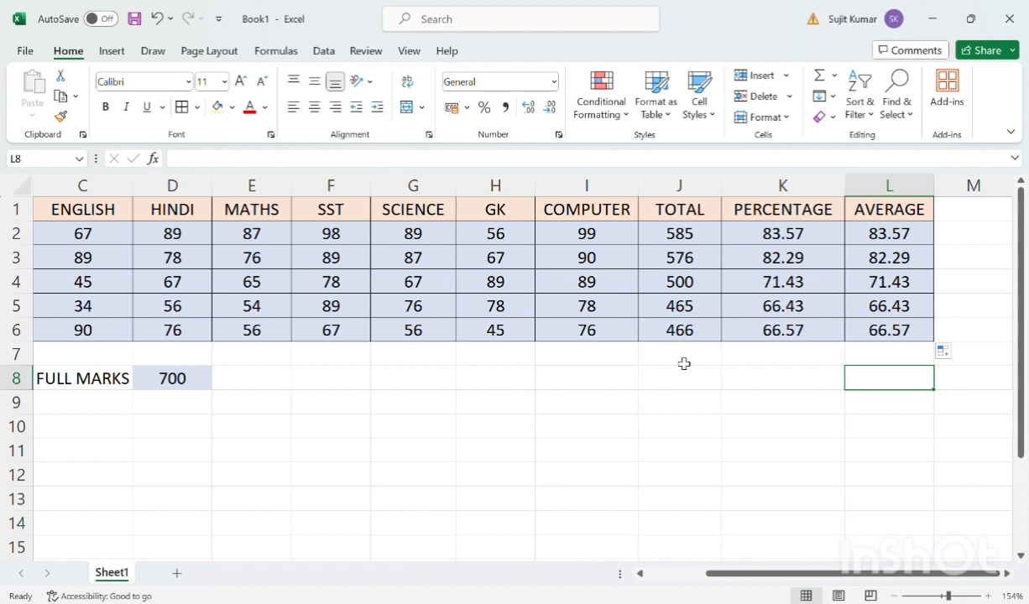
Add a MAXIMUM label in J7 and widen column J to fit it
click(684, 363)
text(MA)
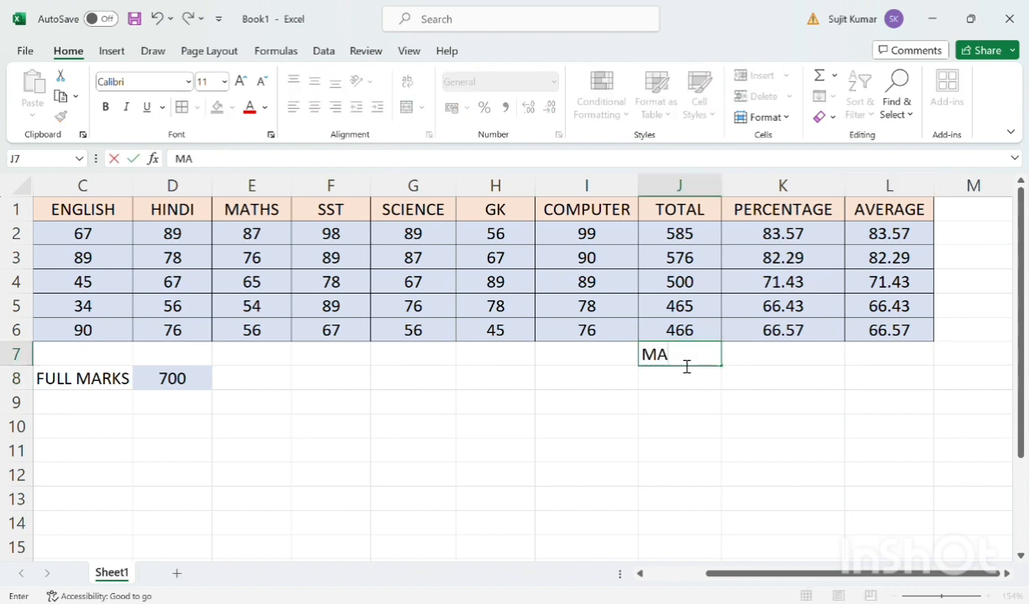
text(XIMUM)
double_click(762, 366)
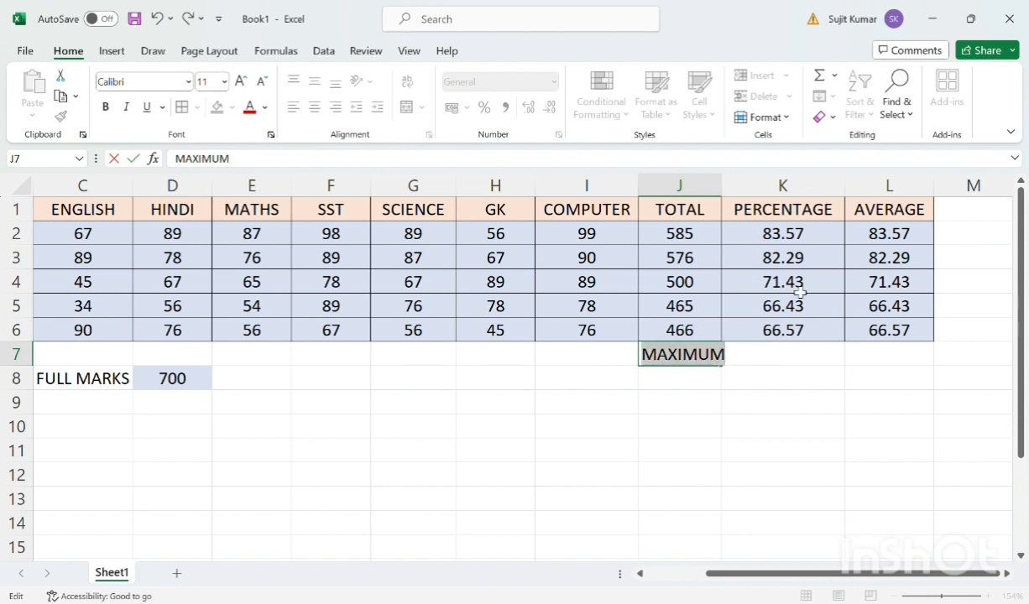
click(775, 367)
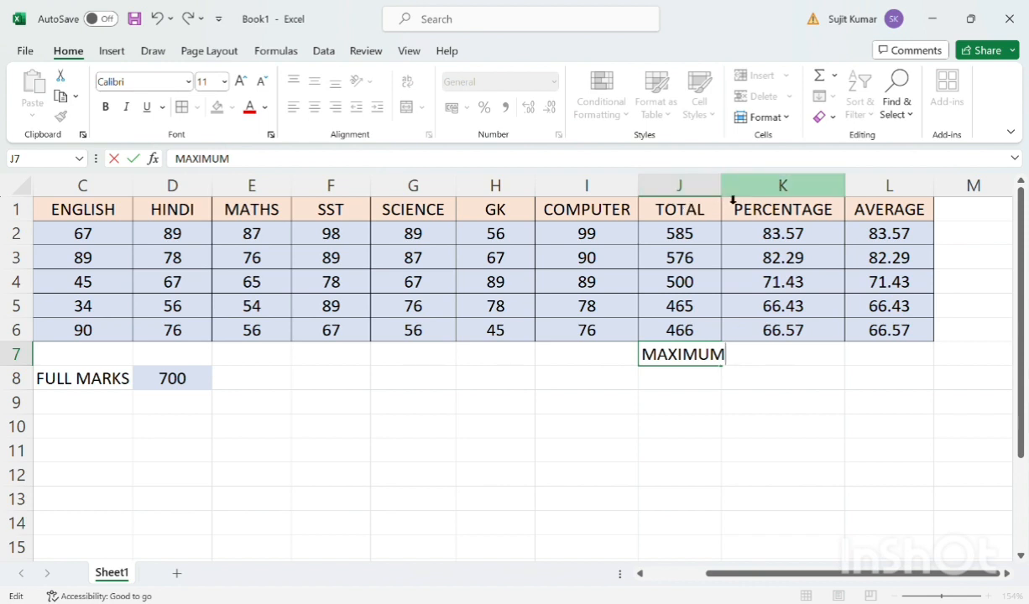
key(Return)
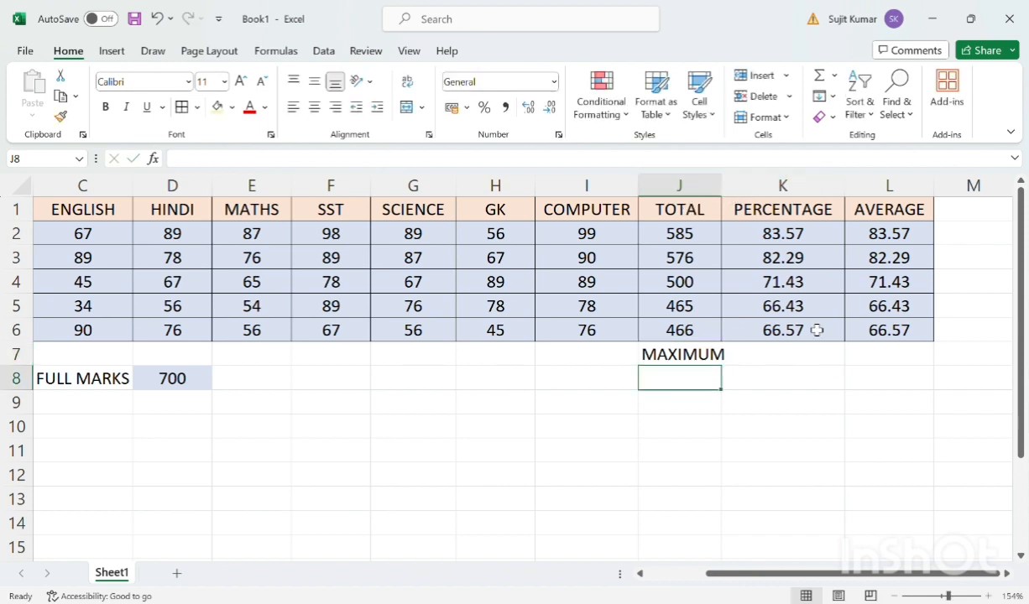
drag(732, 195, 741, 195)
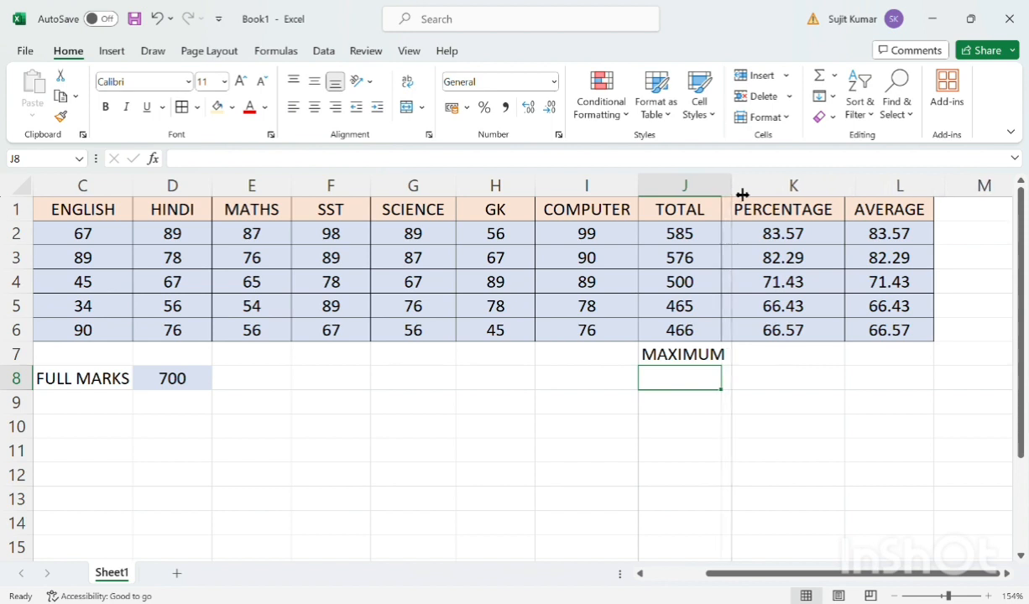
Enter =MAX(K2:K6) in K7 to find the highest percentage
click(789, 360)
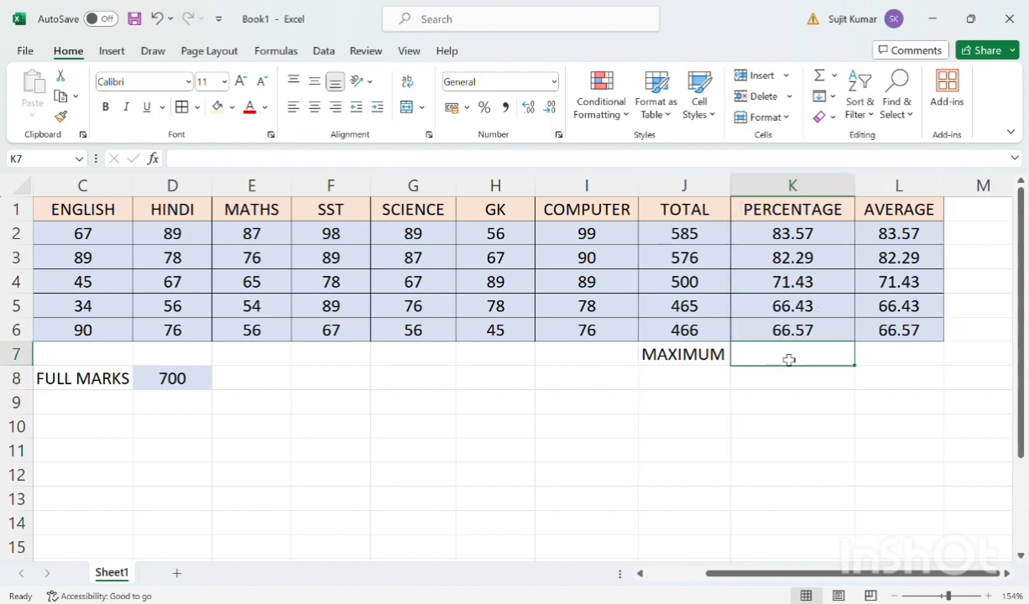
text(=)
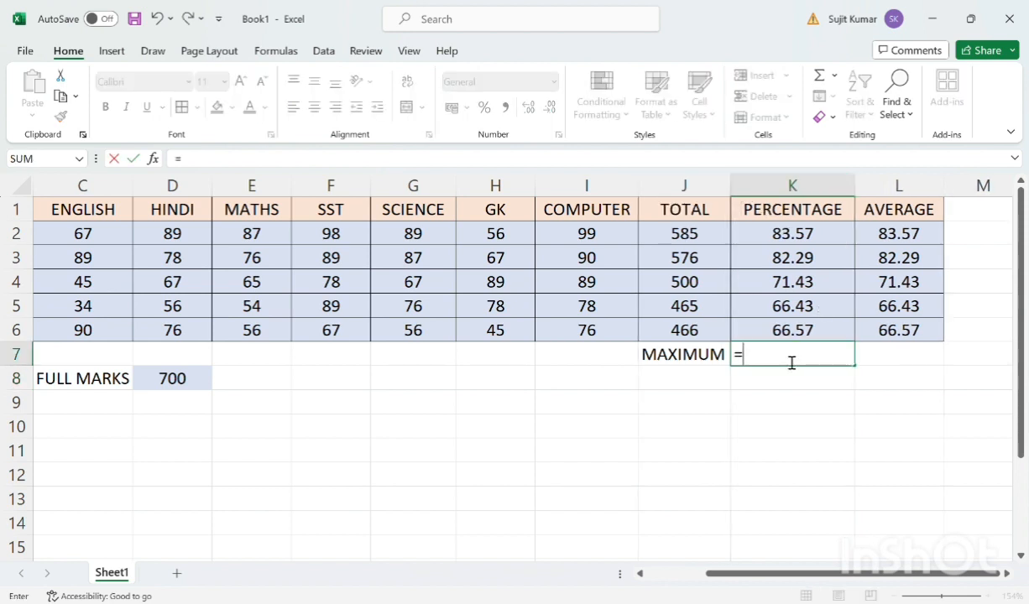
text(MAX)
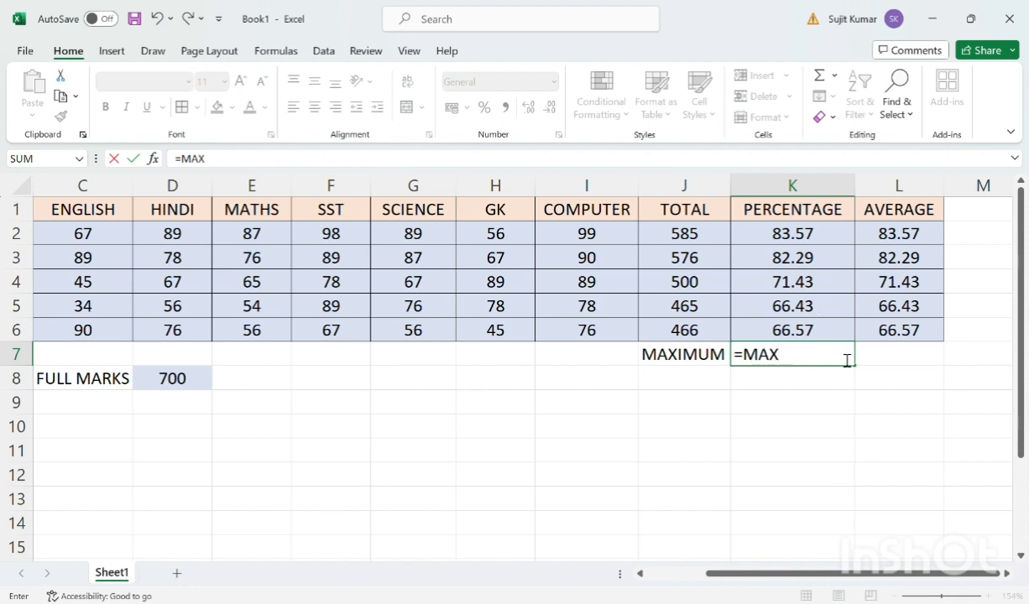
text(()
text(K2:)
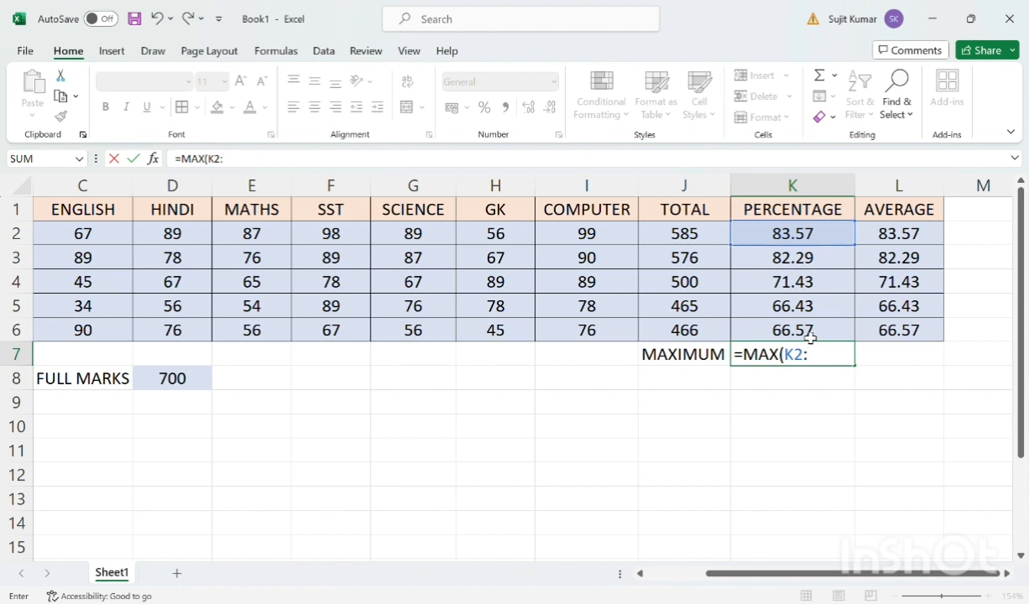
text(K6)
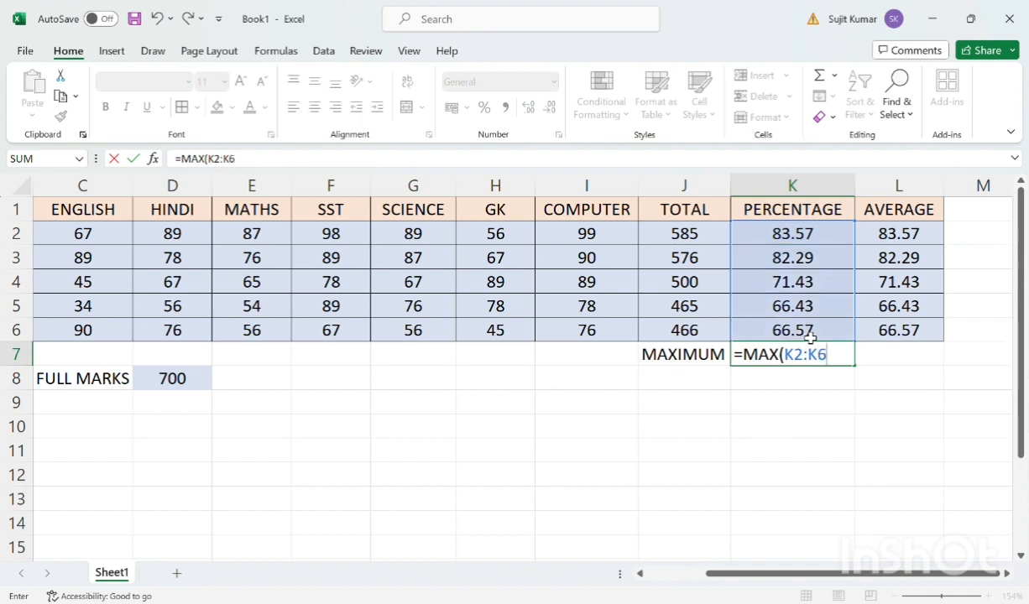
text())
key(Return)
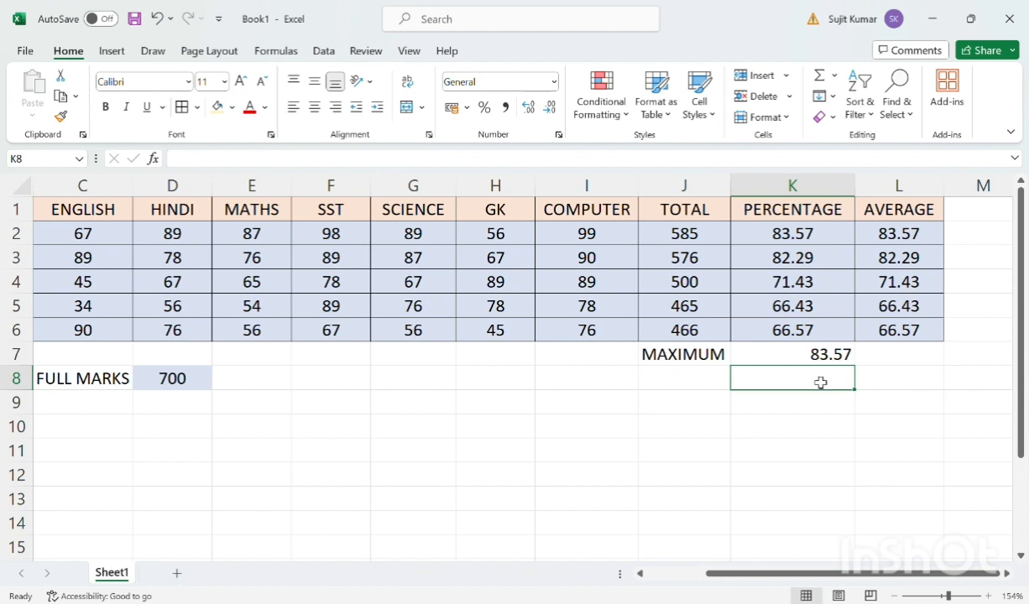
click(783, 348)
Add a MINIMUN label in J8, below the MAXIMUM label
click(700, 384)
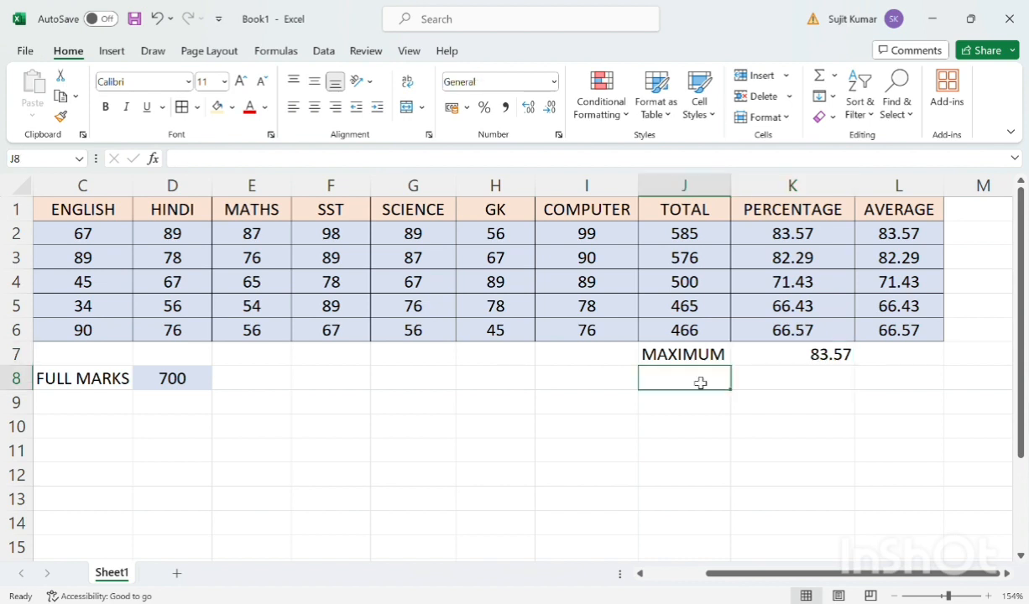
text(MINI)
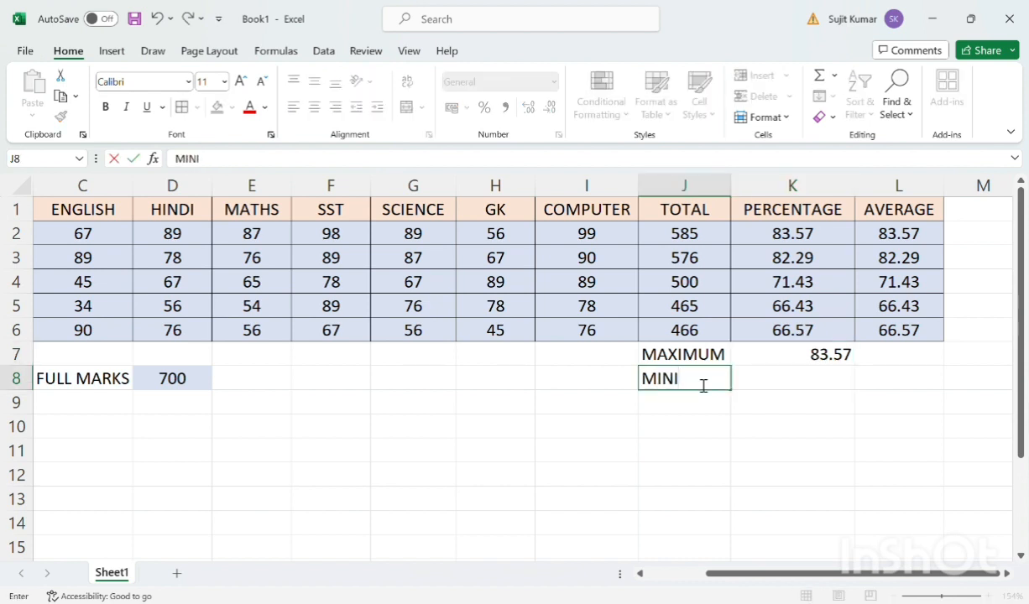
text(MUN)
Enter =MIN(K2:K6) in K8 to find the lowest percentage
click(781, 387)
text(=MIN)
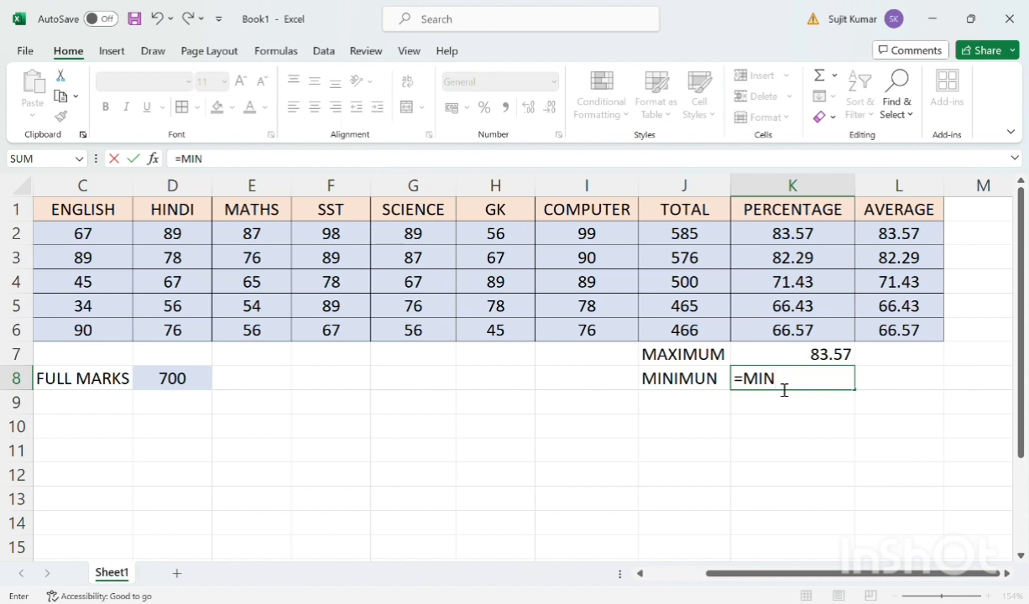
text(()
click(814, 241)
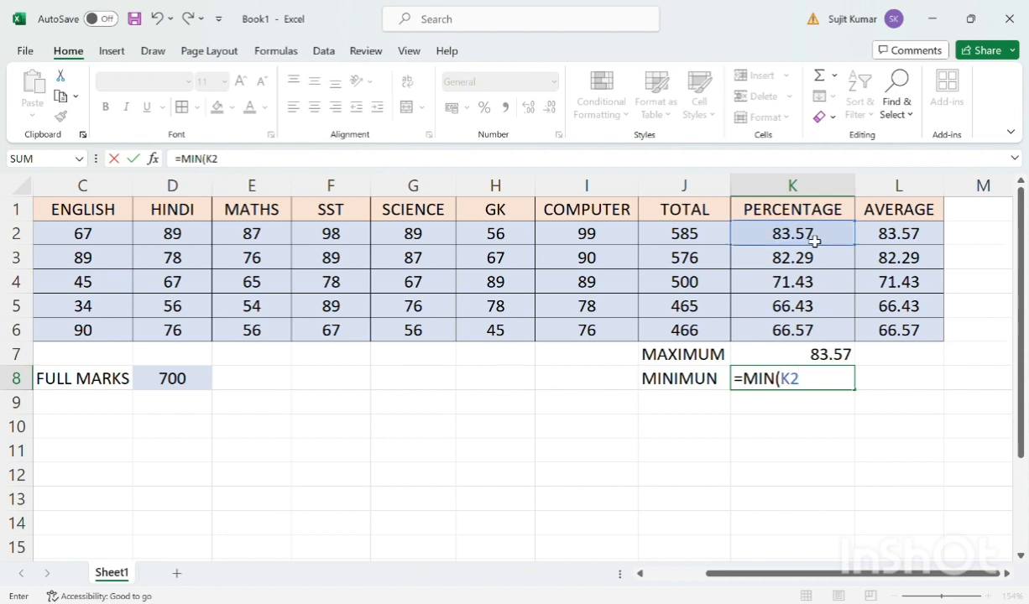
text(:K6))
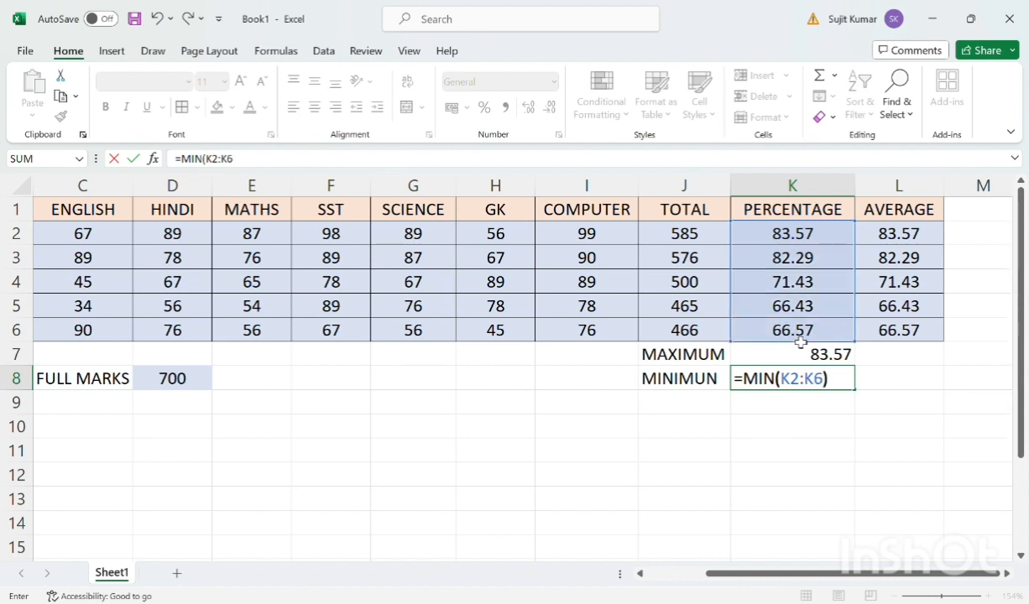
key(Return)
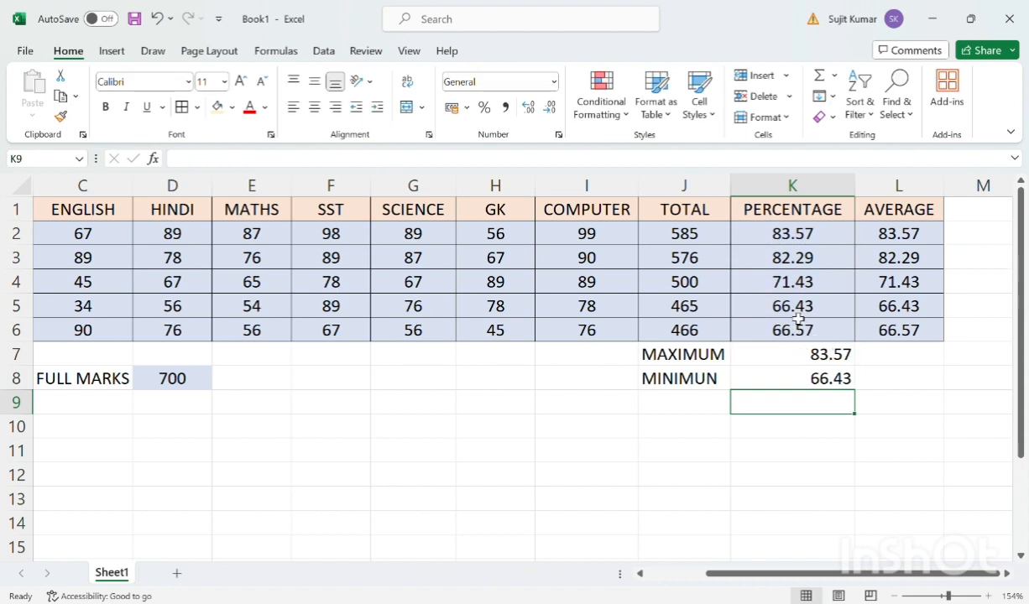
click(898, 359)
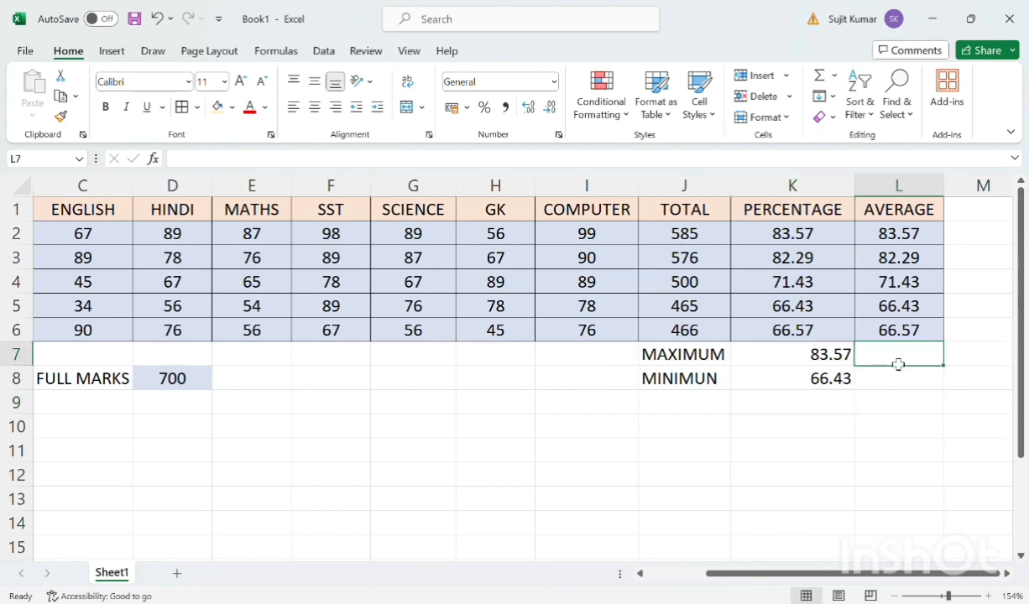